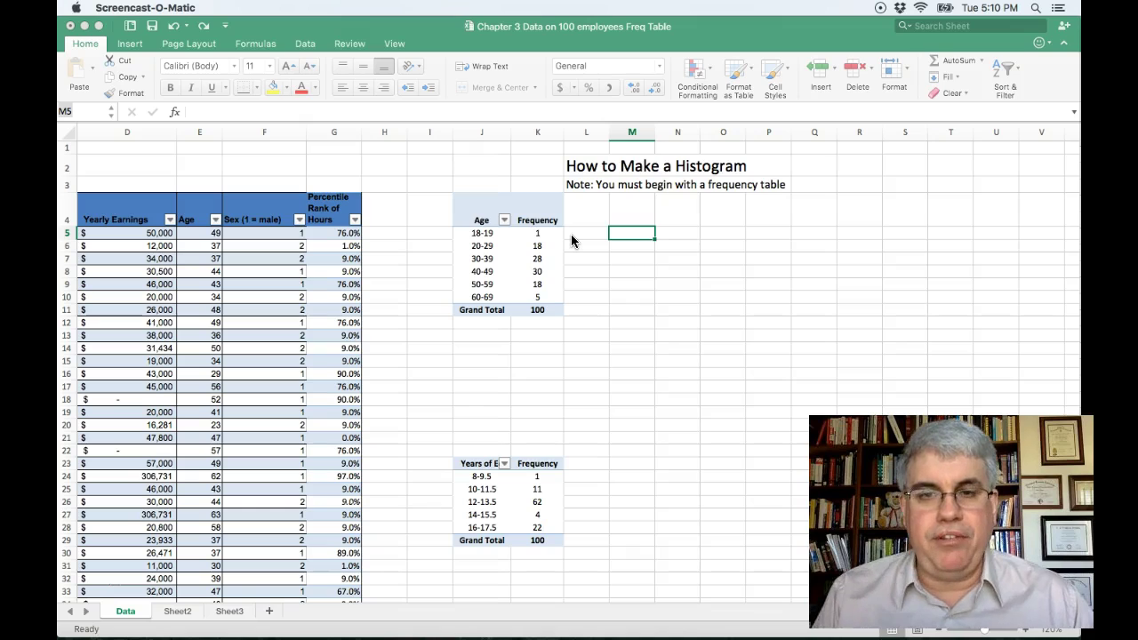
Select J5:K10, the age bins 18-19 through 60-69 with their frequencies.
{"action": "left_click", "coordinate": [476, 234]}
{"action": "left_click", "coordinate": [476, 234]}
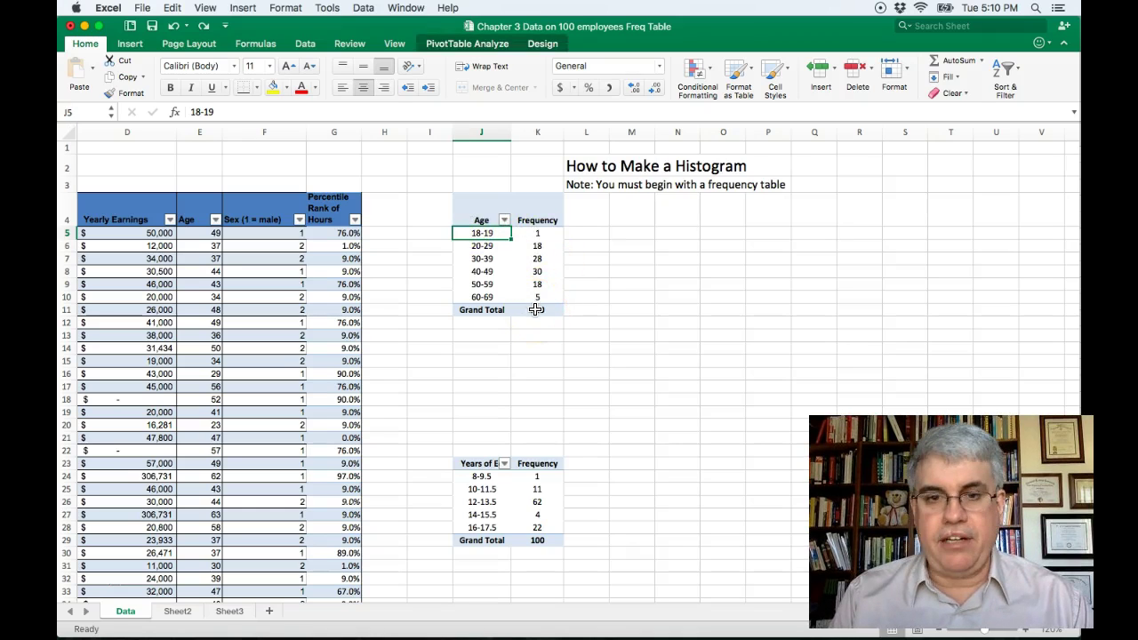
{"action": "key", "text": "shift+Right"}
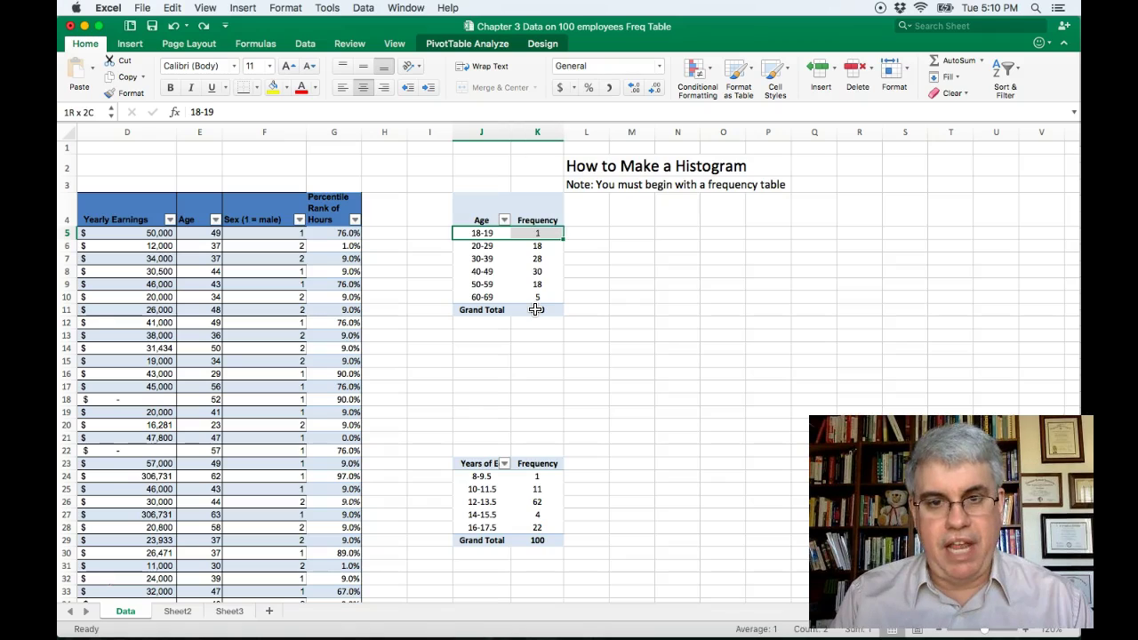
{"action": "key", "text": "shift+Down"}
{"action": "key", "text": "shift+Down"}
{"action": "key", "text": "shift+Down"}
{"action": "key", "text": "shift+Down"}
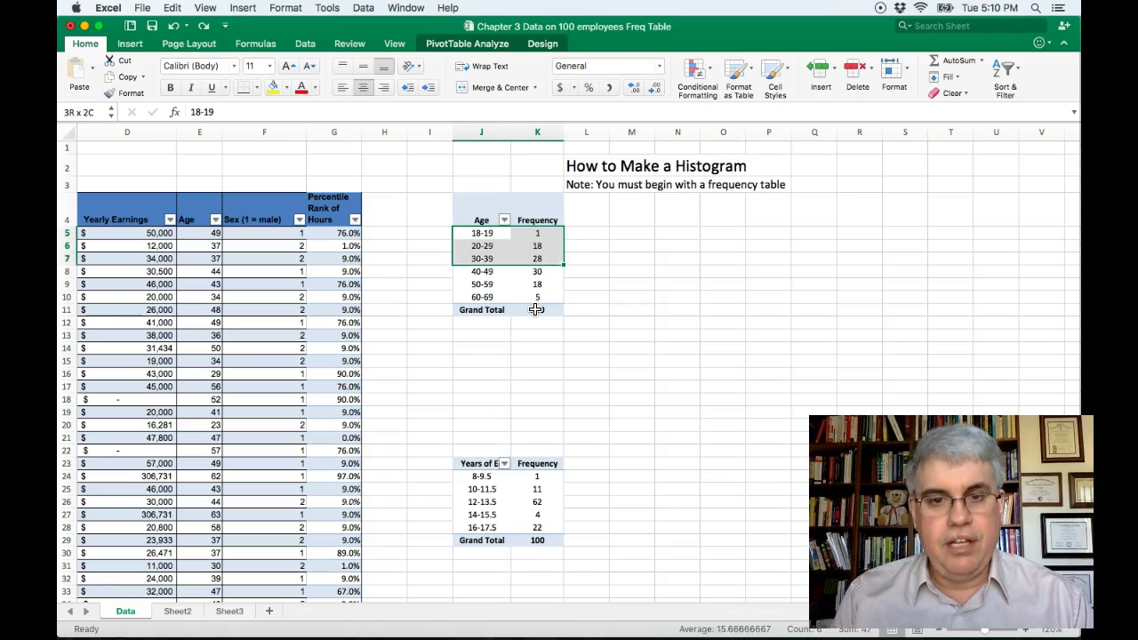
{"action": "key", "text": "shift+Down"}
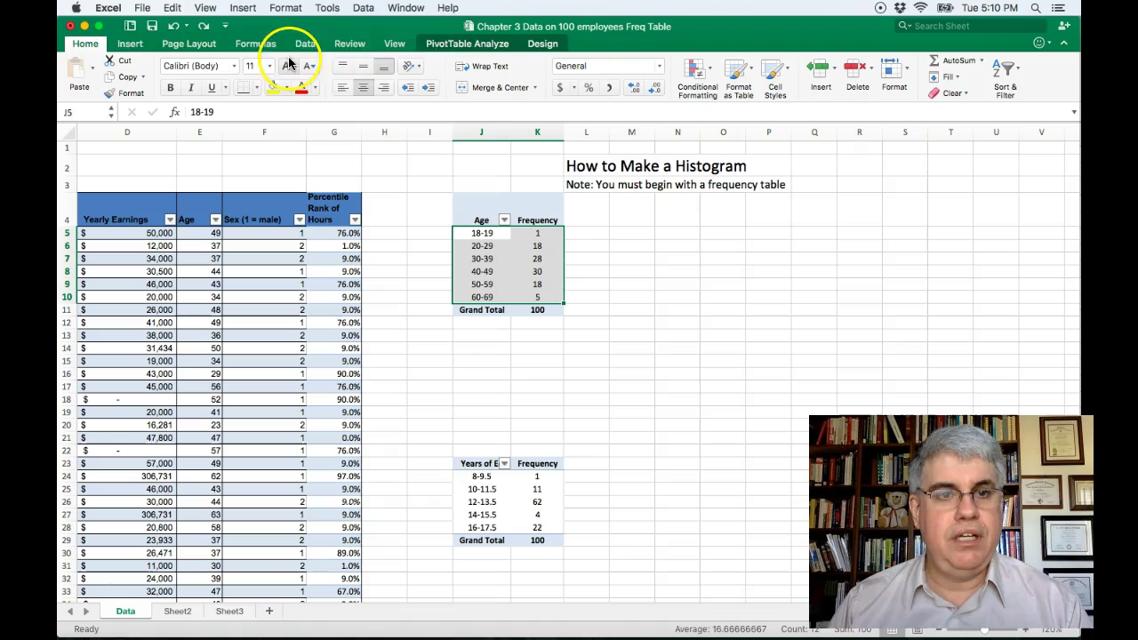
Insert a clustered column chart of the age frequencies and move it beside the table.
{"action": "left_click", "coordinate": [137, 46]}
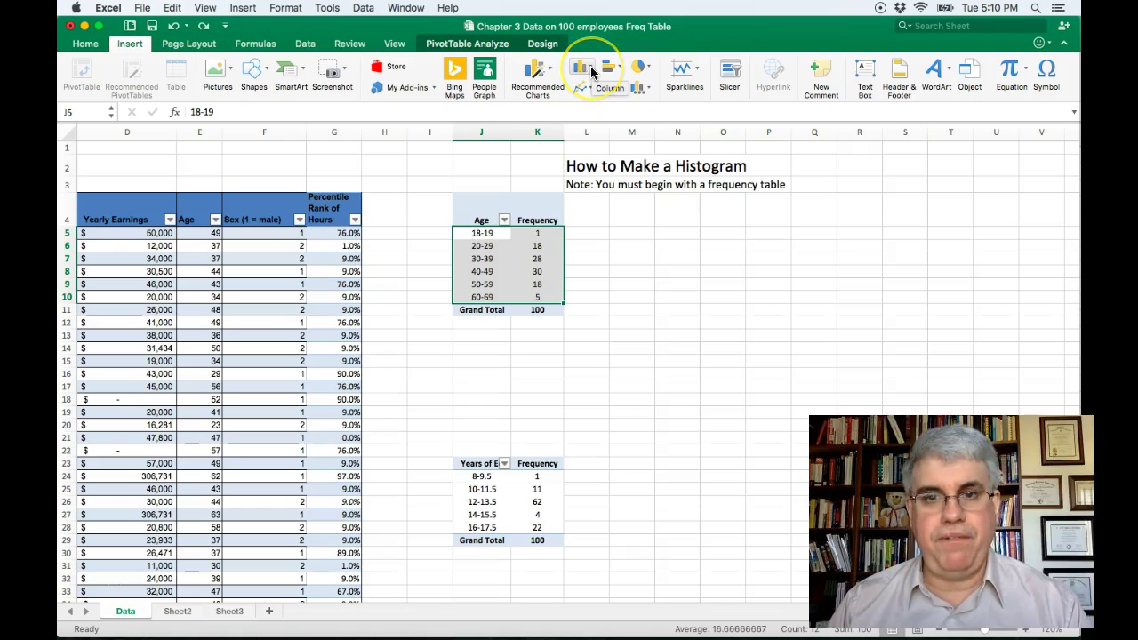
{"action": "left_click", "coordinate": [591, 71]}
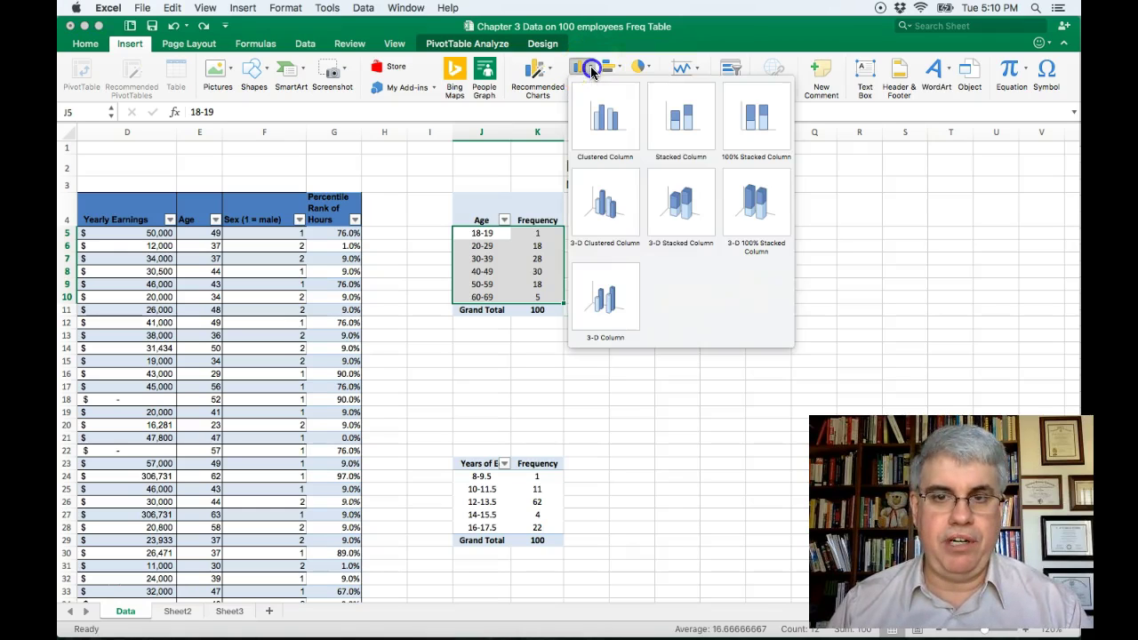
{"action": "left_click", "coordinate": [595, 116]}
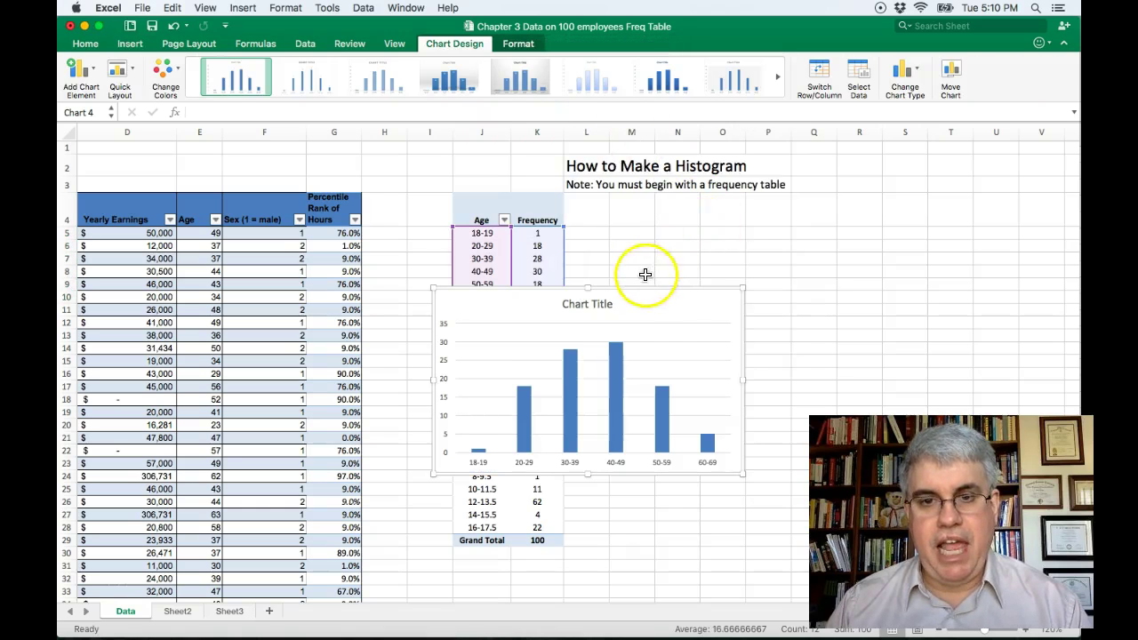
{"action": "left_click_drag", "start_coordinate": [643, 290], "coordinate": [813, 210]}
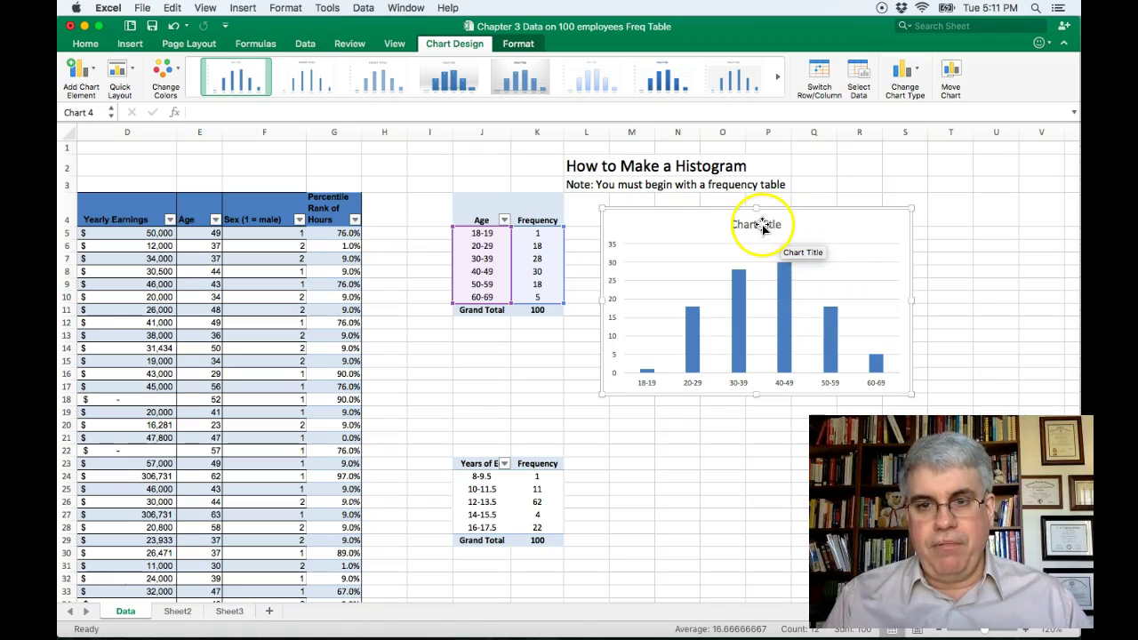
Replace the default 'Chart Title' with 'Histogram of Employees' Age'.
{"action": "left_click", "coordinate": [763, 226]}
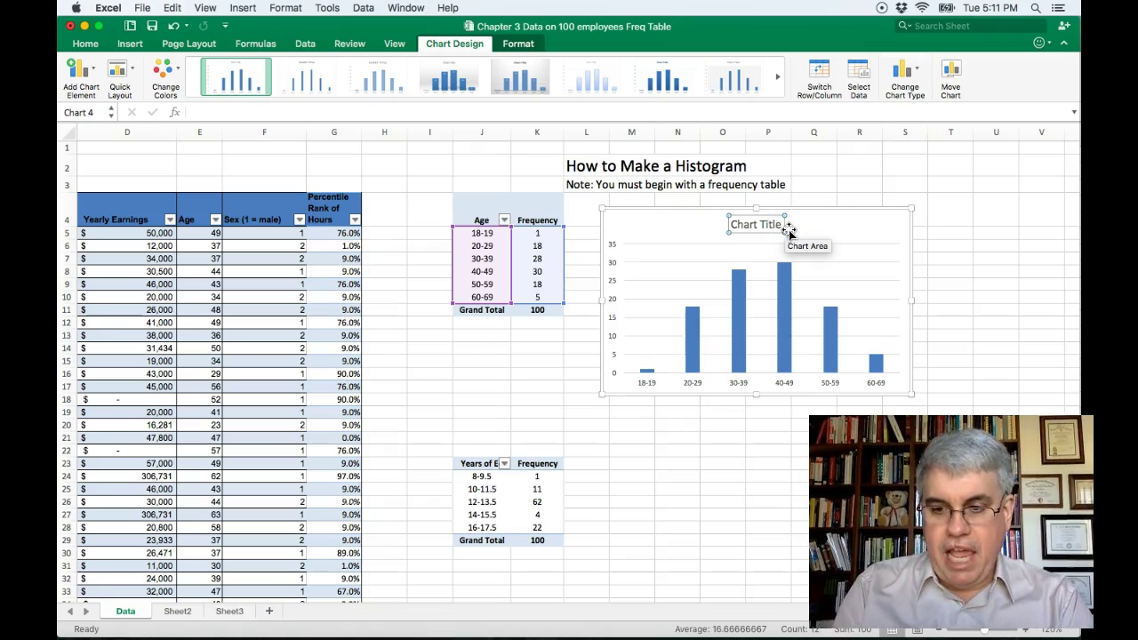
{"action": "key", "text": "BackSpace"}
{"action": "key", "text": "BackSpace"}
{"action": "key", "text": "BackSpace"}
{"action": "key", "text": "BackSpace"}
{"action": "key", "text": "BackSpace"}
{"action": "key", "text": "BackSpace"}
{"action": "key", "text": "BackSpace"}
{"action": "key", "text": "BackSpace"}
{"action": "key", "text": "BackSpace"}
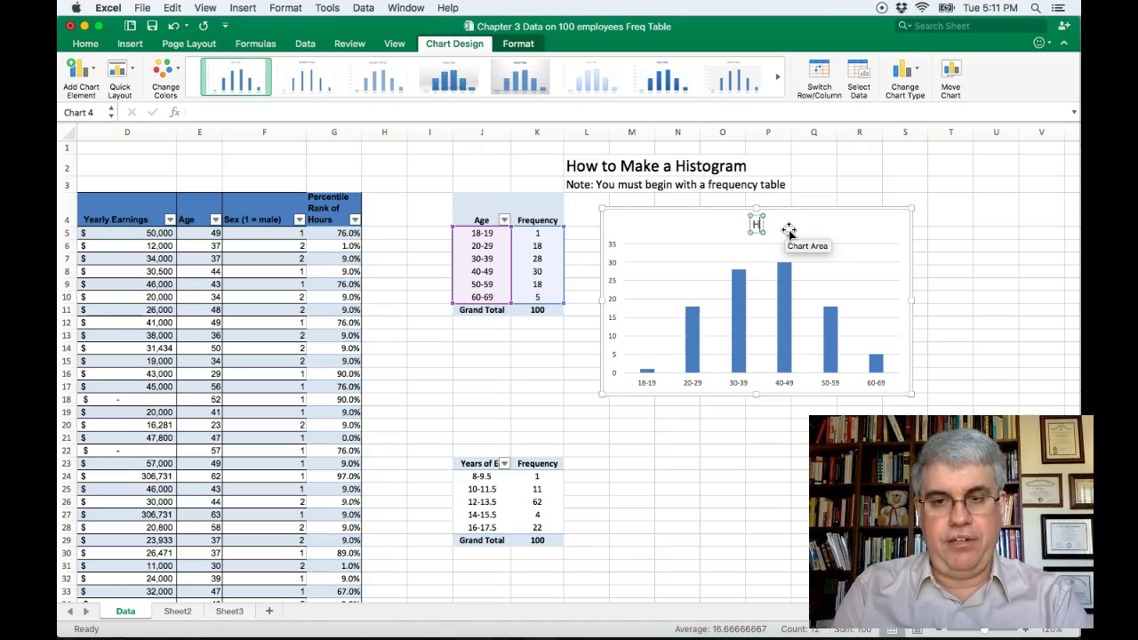
{"action": "type", "text": "Histogra"}
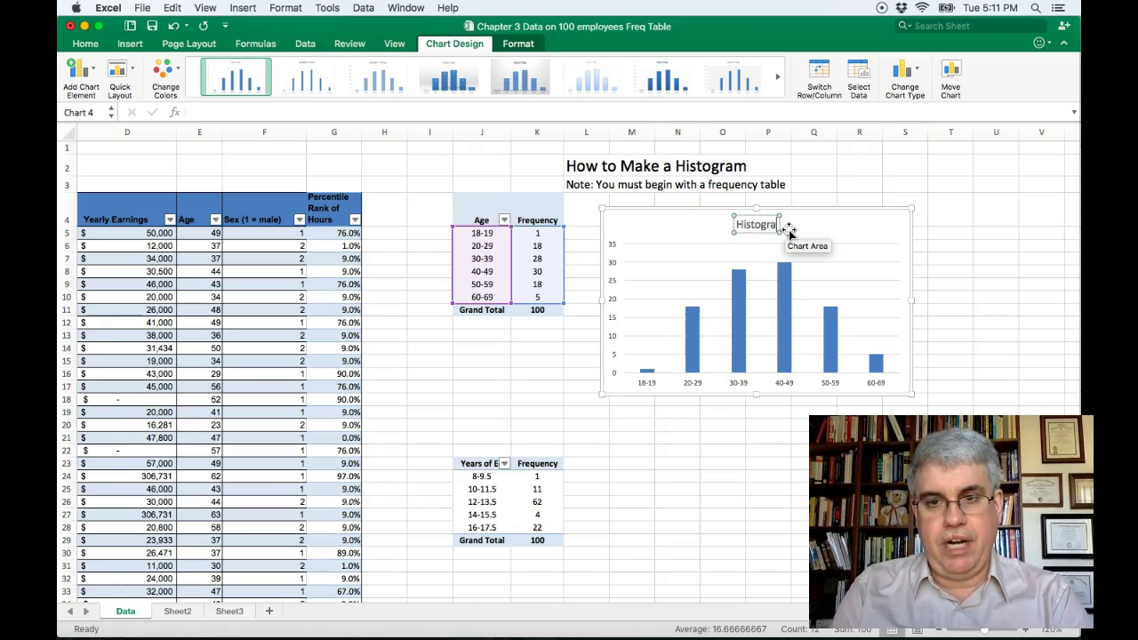
{"action": "type", "text": "m of"}
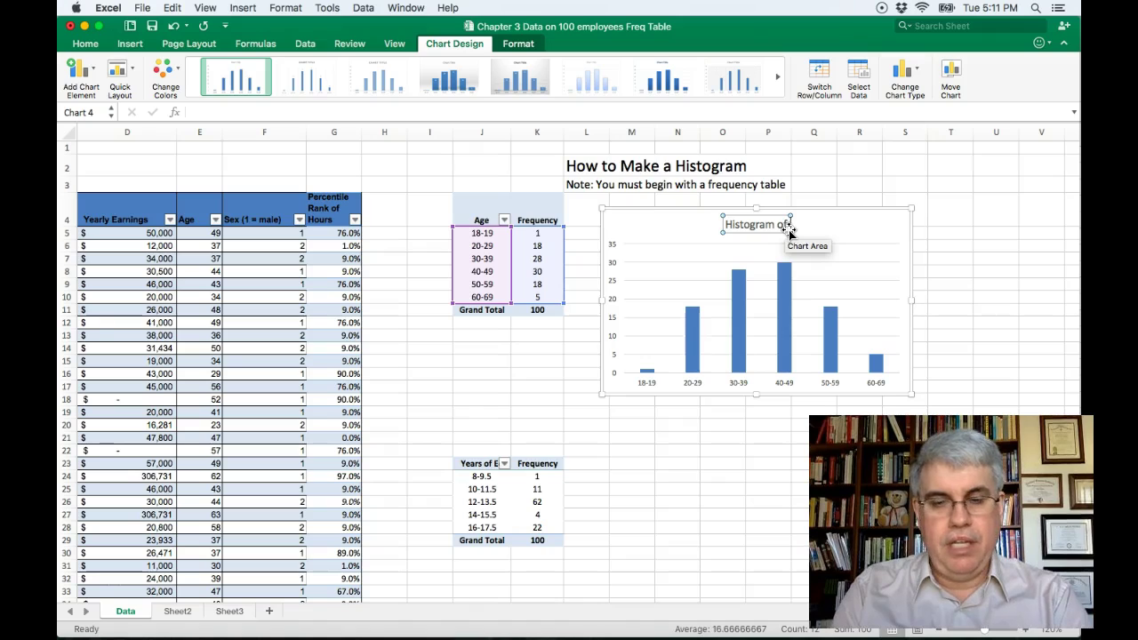
{"action": "type", "text": " Employe"}
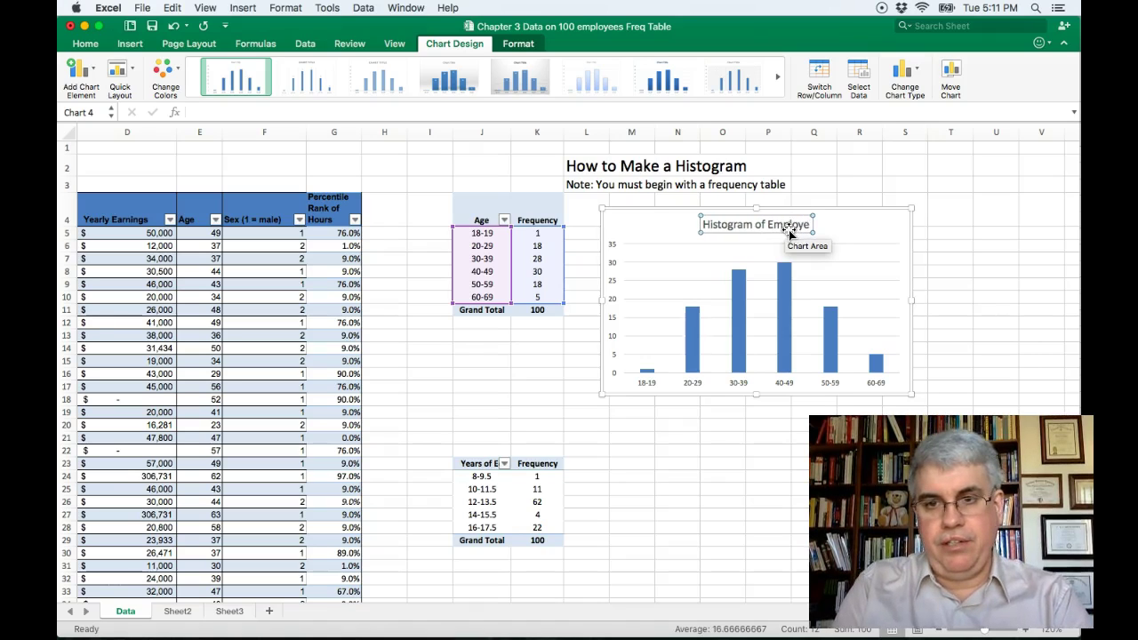
{"action": "type", "text": "es"}
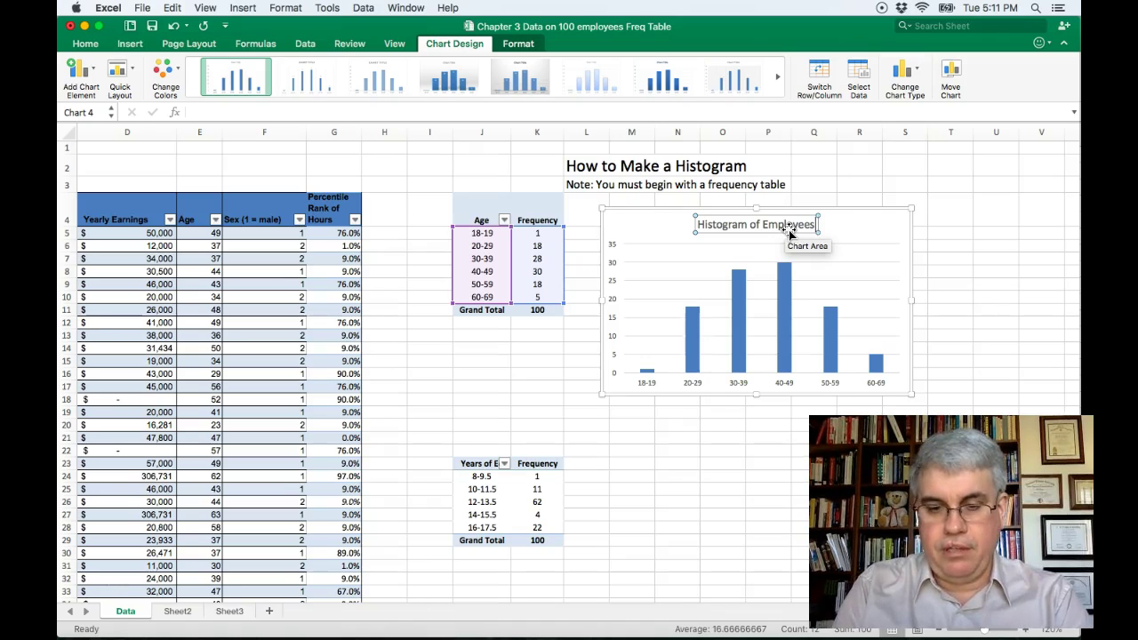
{"action": "type", "text": "' Age"}
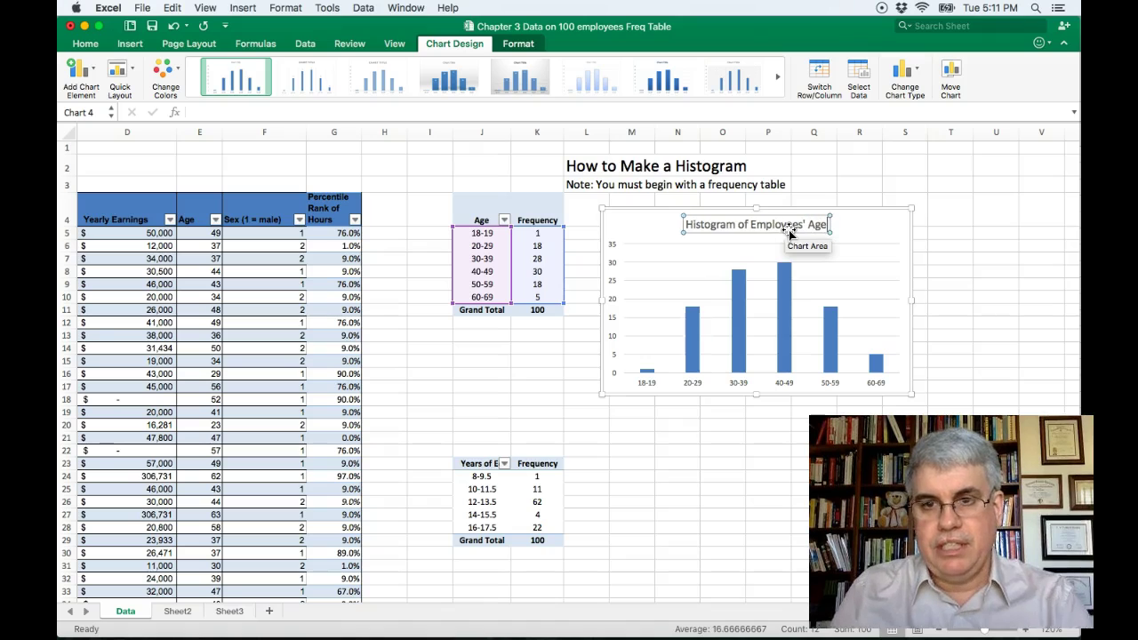
{"action": "left_click", "coordinate": [853, 229]}
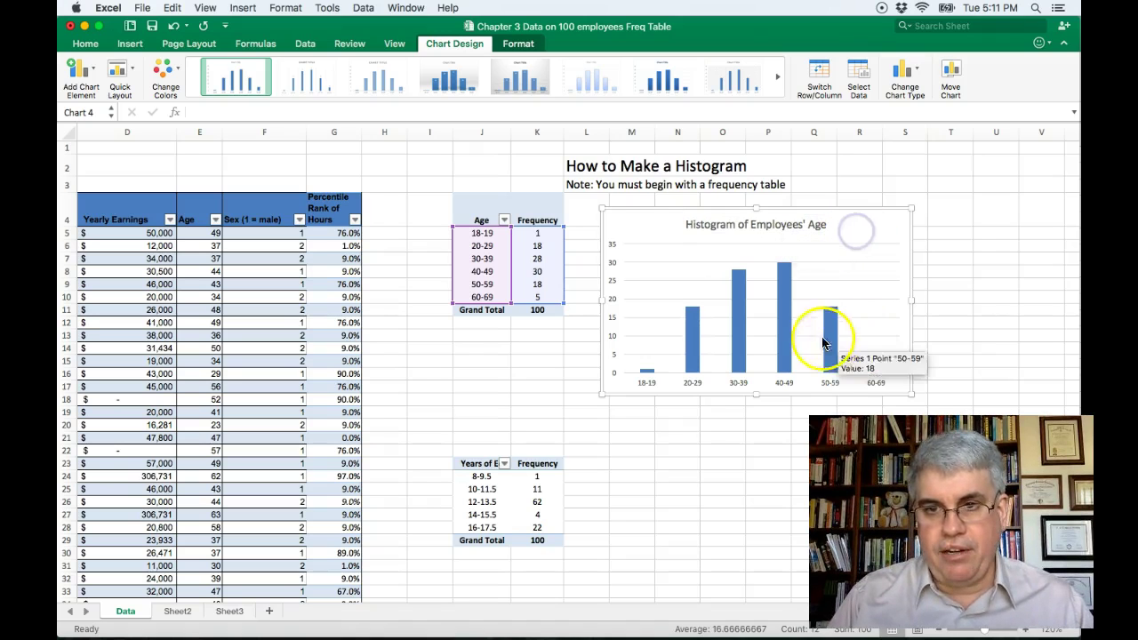
Set the data series gap width to 0% in Format Data Series.
{"action": "left_click", "coordinate": [694, 356]}
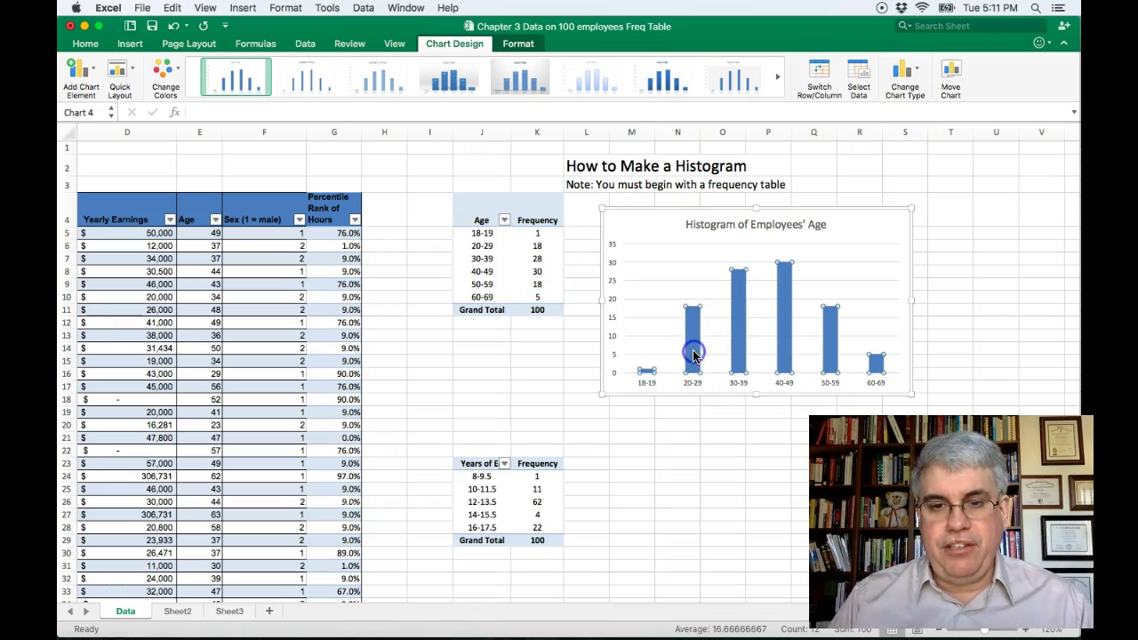
{"action": "double_click", "coordinate": [694, 357]}
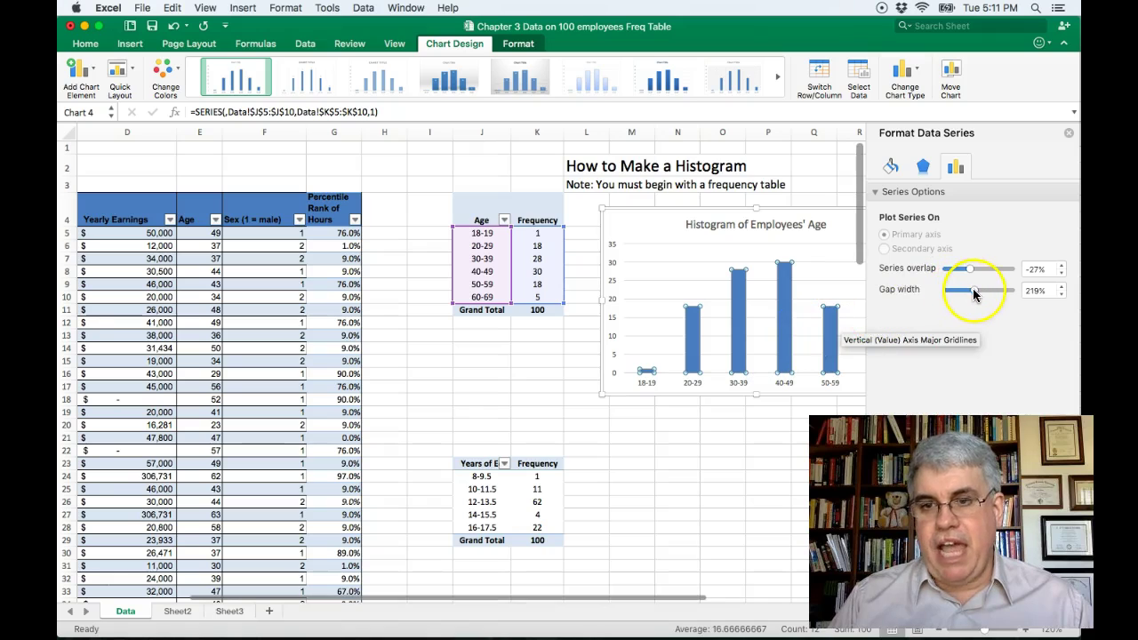
{"action": "left_click_drag", "start_coordinate": [974, 293], "coordinate": [944, 296]}
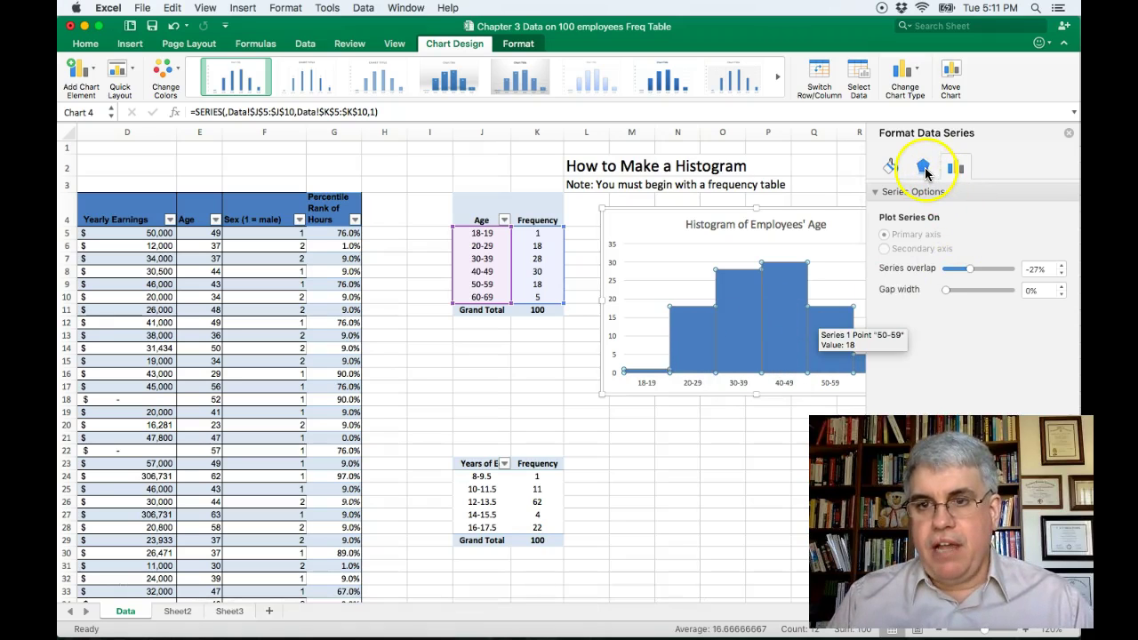
{"action": "mouse_move", "coordinate": [718, 338]}
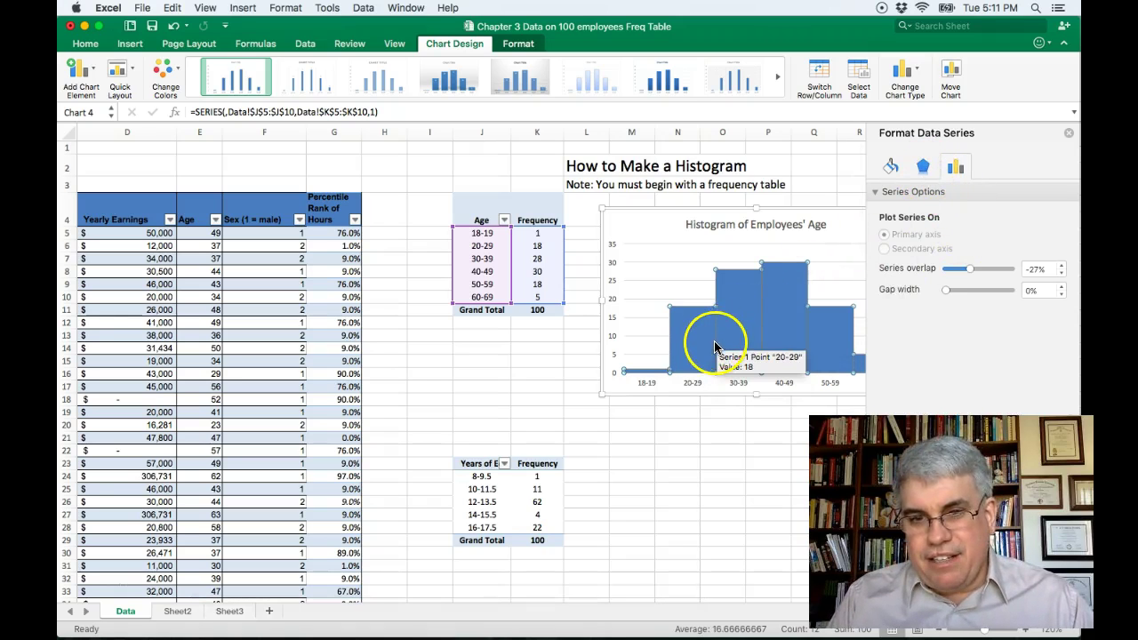
Expand the series Border settings under Fill & Line and float the formatting pane.
{"action": "left_click", "coordinate": [923, 169]}
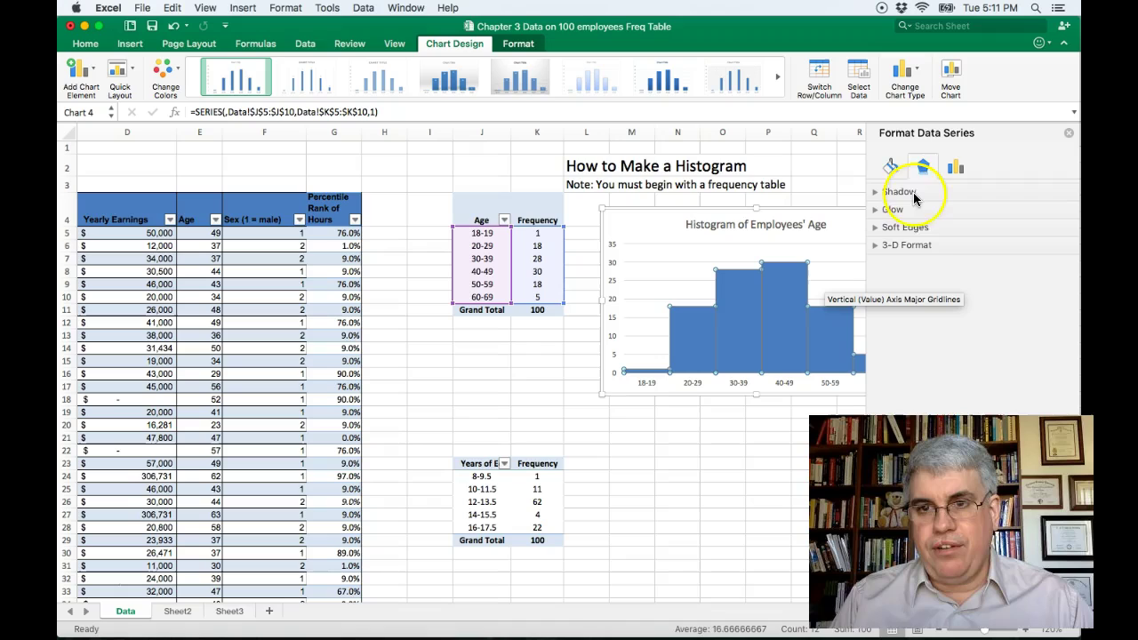
{"action": "left_click", "coordinate": [892, 170]}
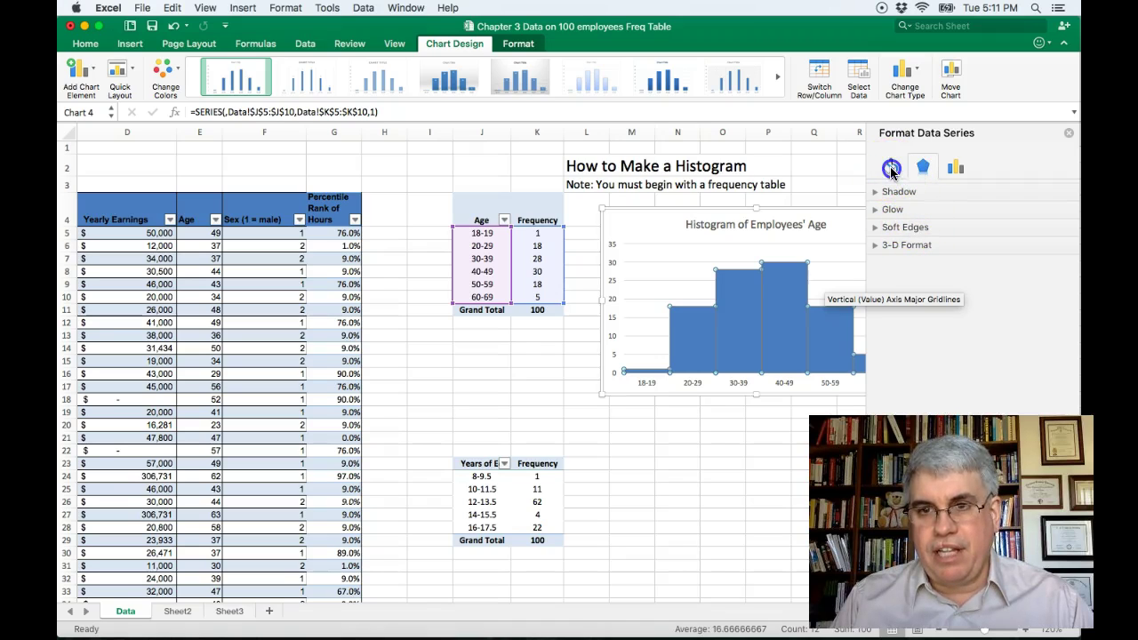
{"action": "left_click", "coordinate": [891, 170]}
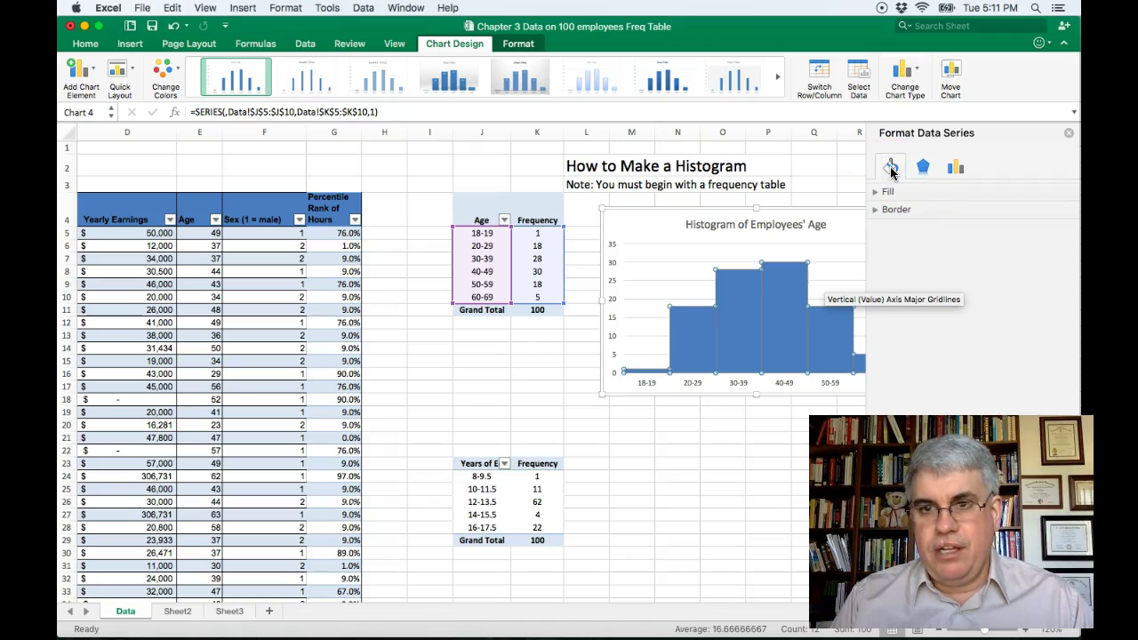
{"action": "left_click", "coordinate": [895, 213]}
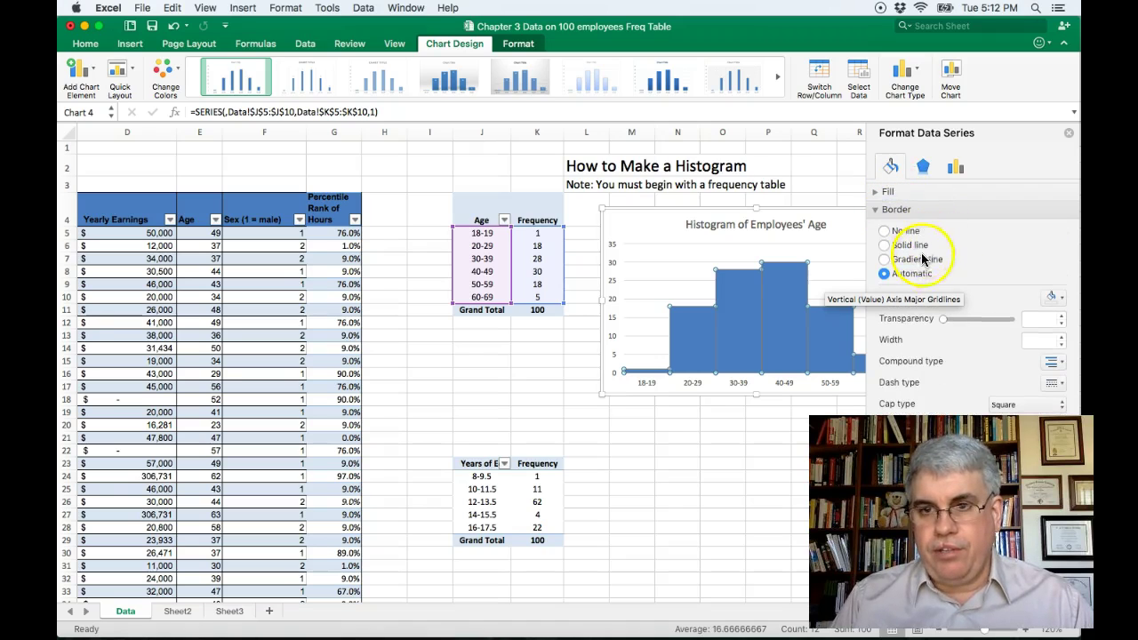
{"action": "left_click", "coordinate": [1006, 305]}
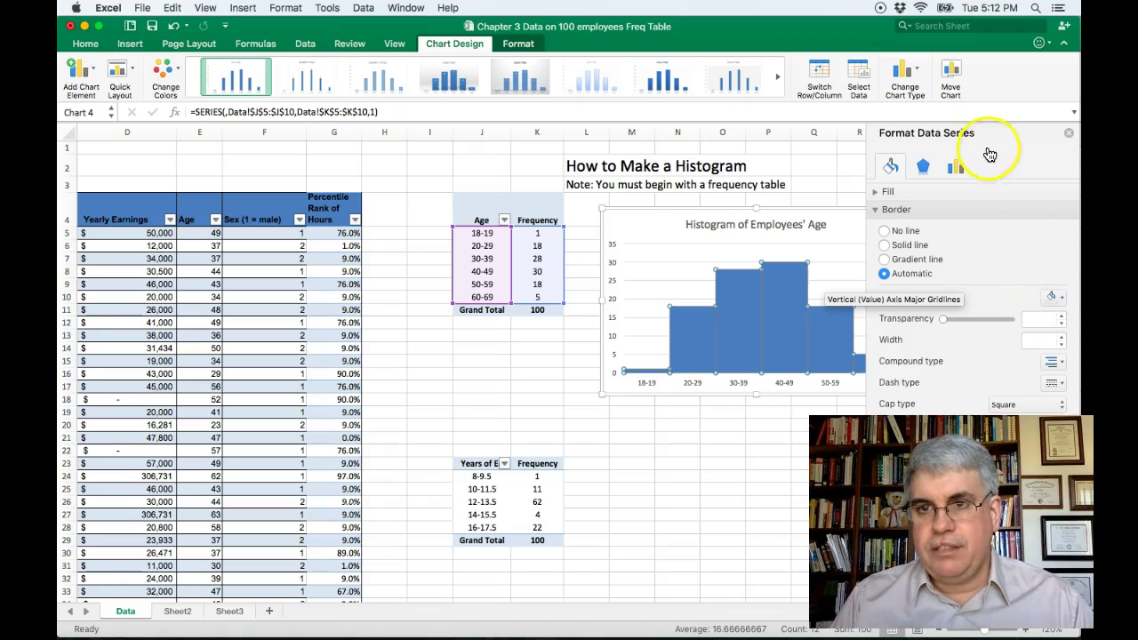
{"action": "left_click", "coordinate": [887, 143]}
{"action": "left_click_drag", "start_coordinate": [886, 143], "coordinate": [1003, 89]}
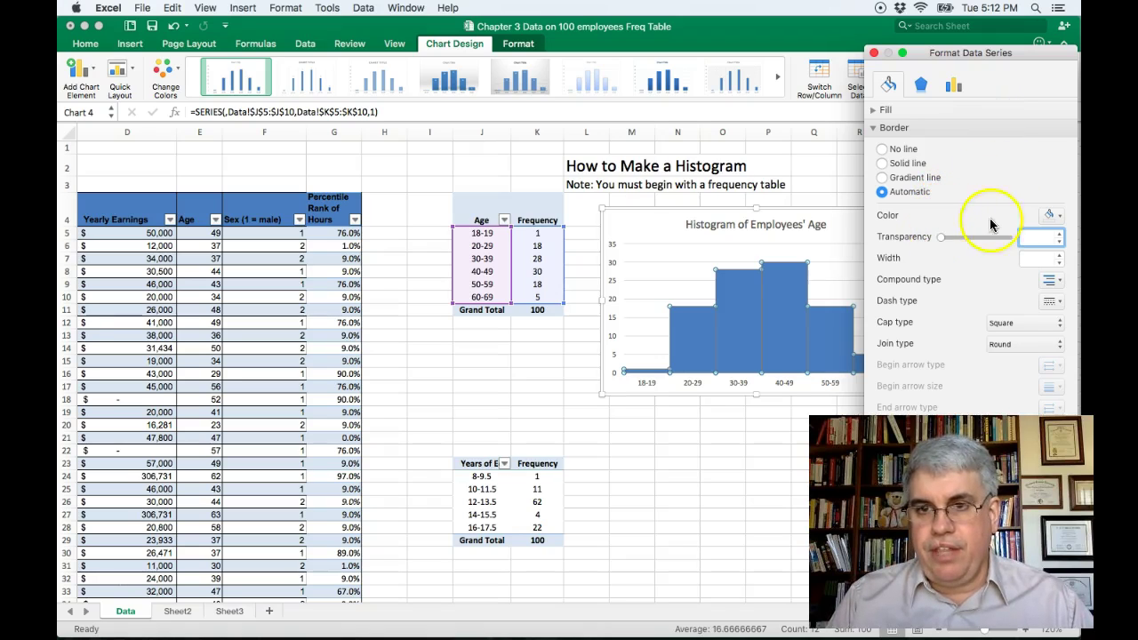
Make the bar borders solid black, 1.5 pt wide, and close the pane.
{"action": "left_click", "coordinate": [1054, 218]}
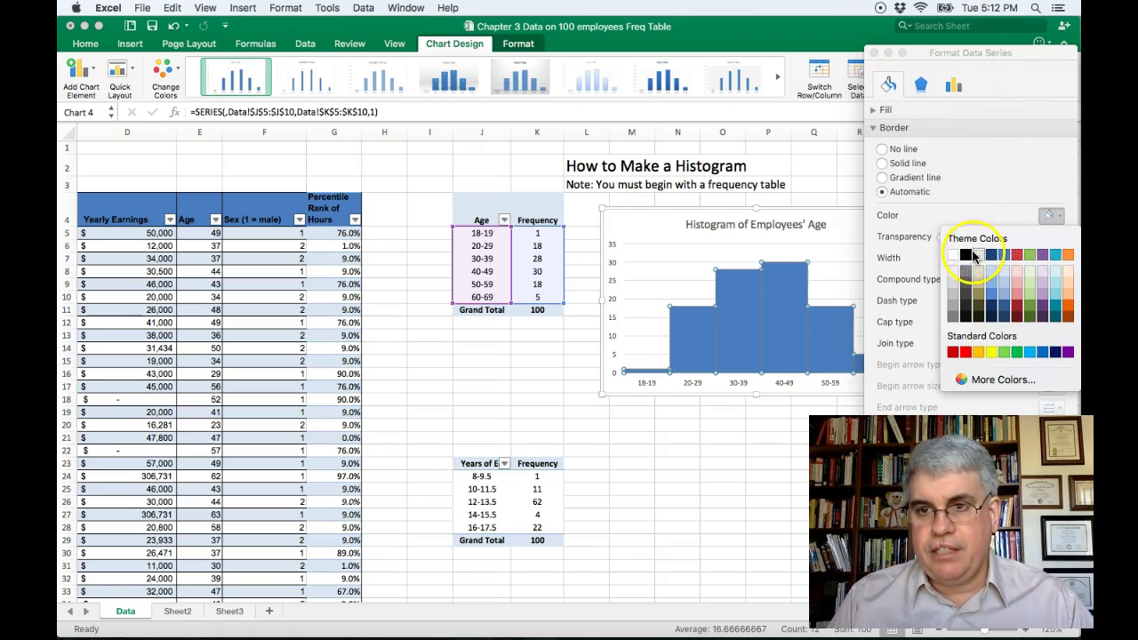
{"action": "left_click", "coordinate": [968, 255]}
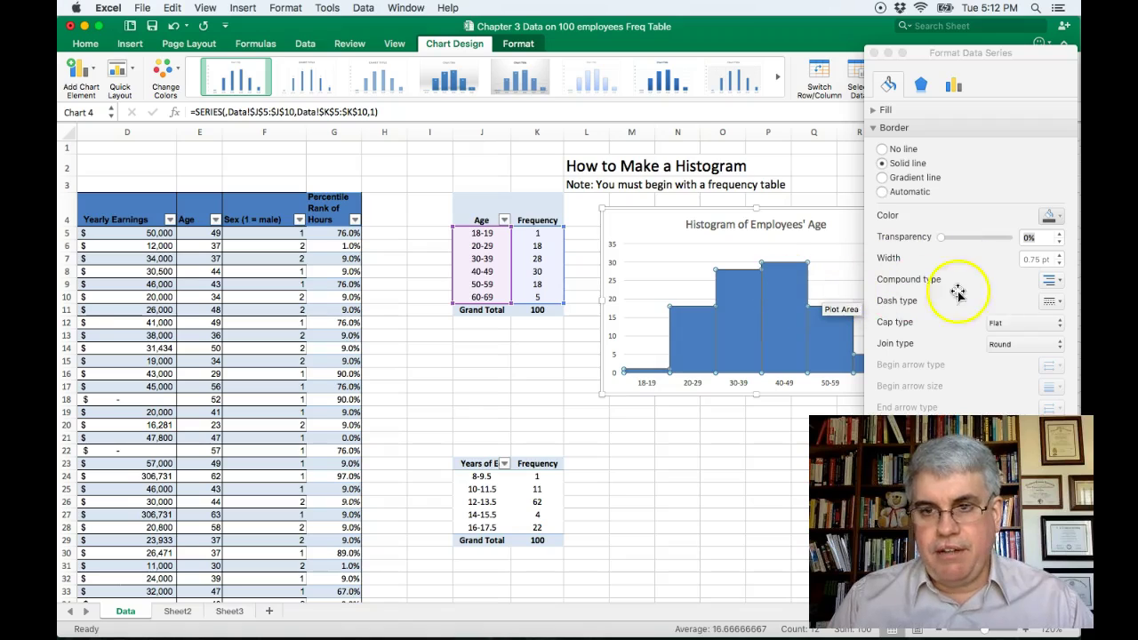
{"action": "left_click", "coordinate": [1059, 255]}
{"action": "left_click", "coordinate": [1059, 254]}
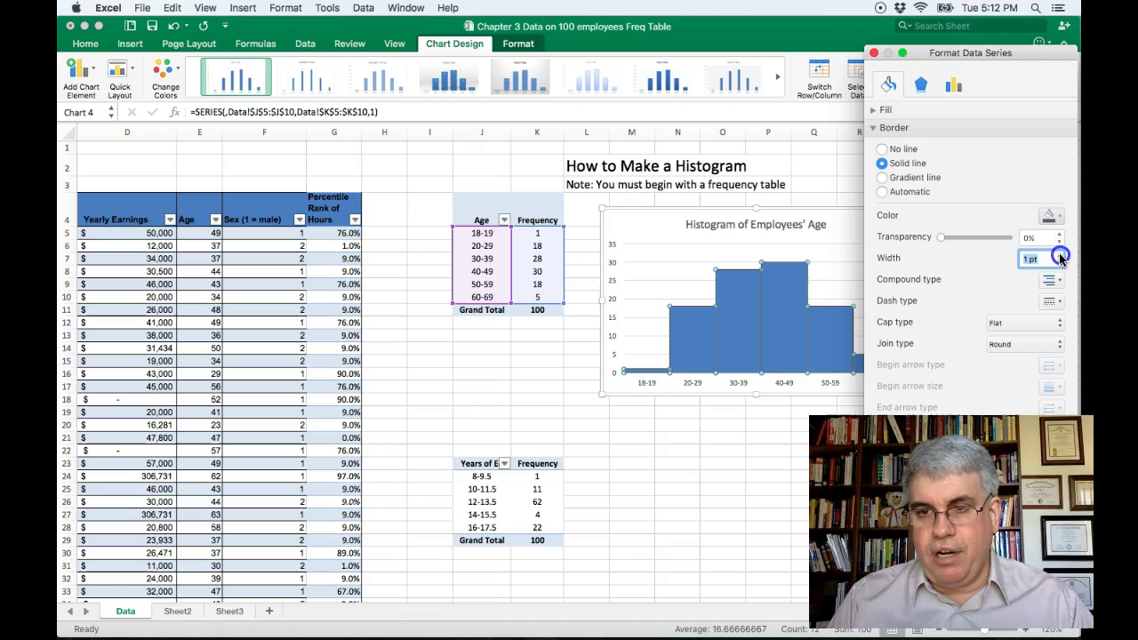
{"action": "left_click", "coordinate": [1059, 255]}
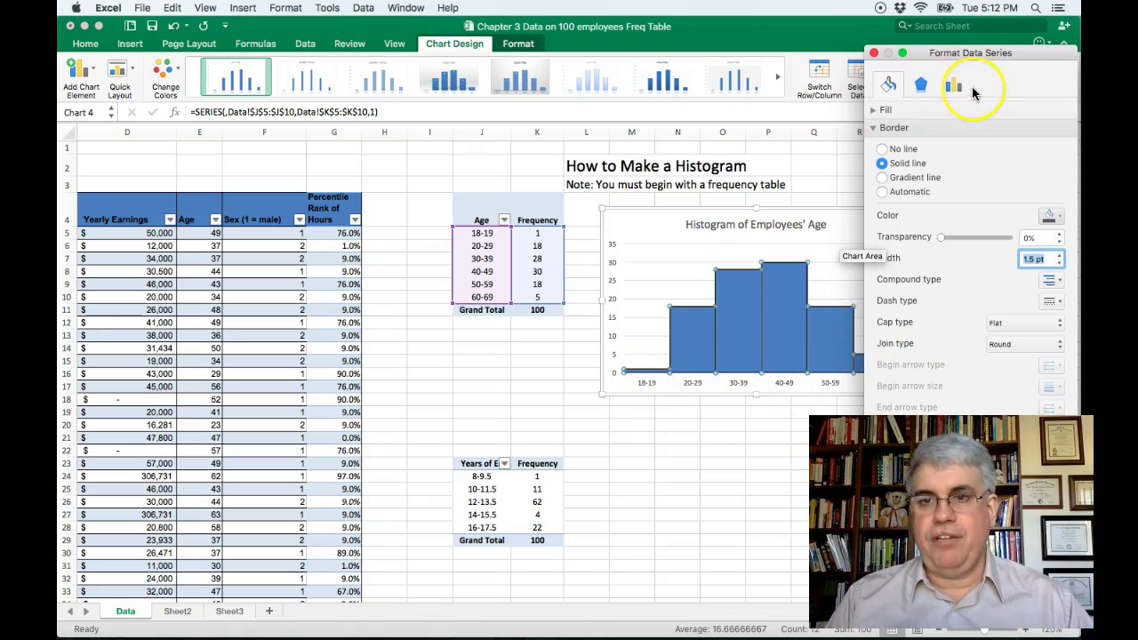
{"action": "left_click", "coordinate": [874, 54]}
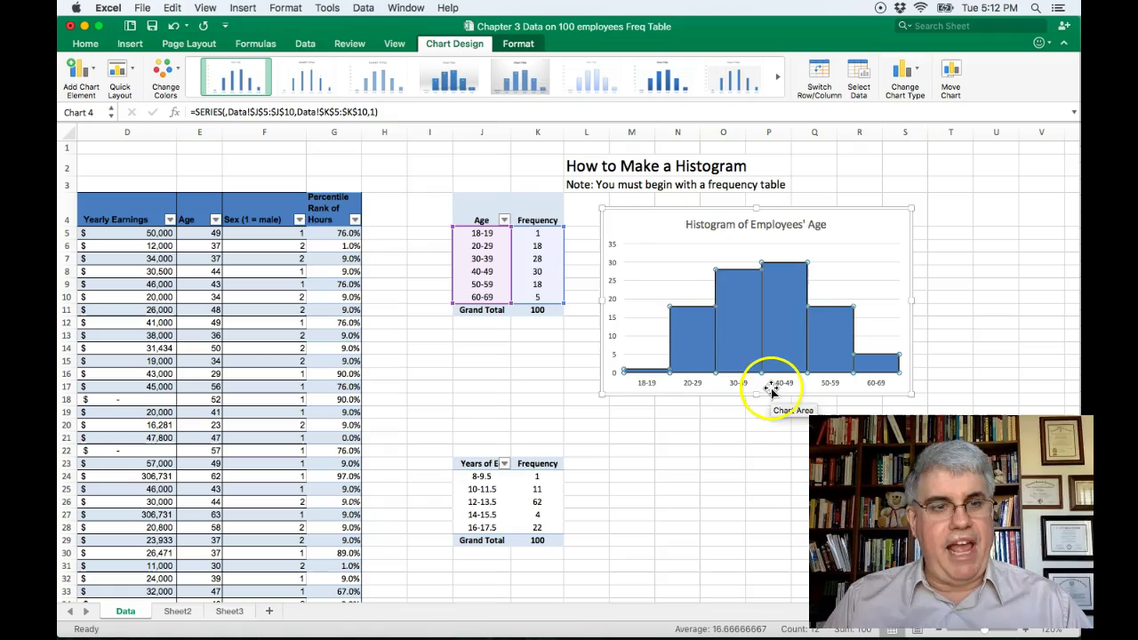
Add a primary horizontal axis title reading 'Age of Employees'.
{"action": "left_click", "coordinate": [94, 79]}
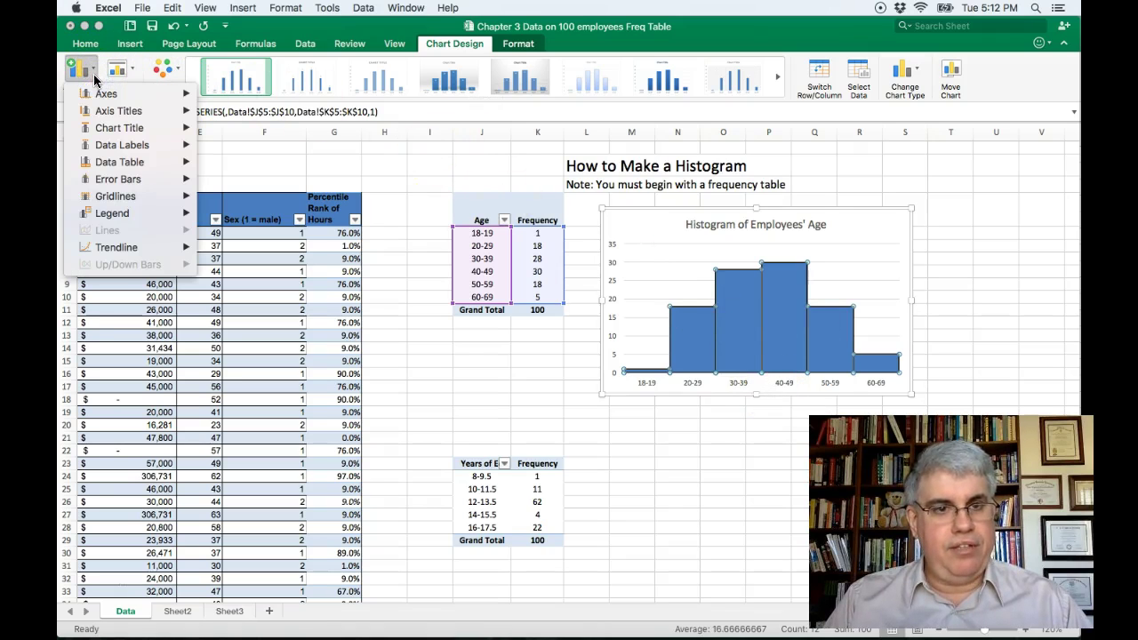
{"action": "mouse_move", "coordinate": [110, 111]}
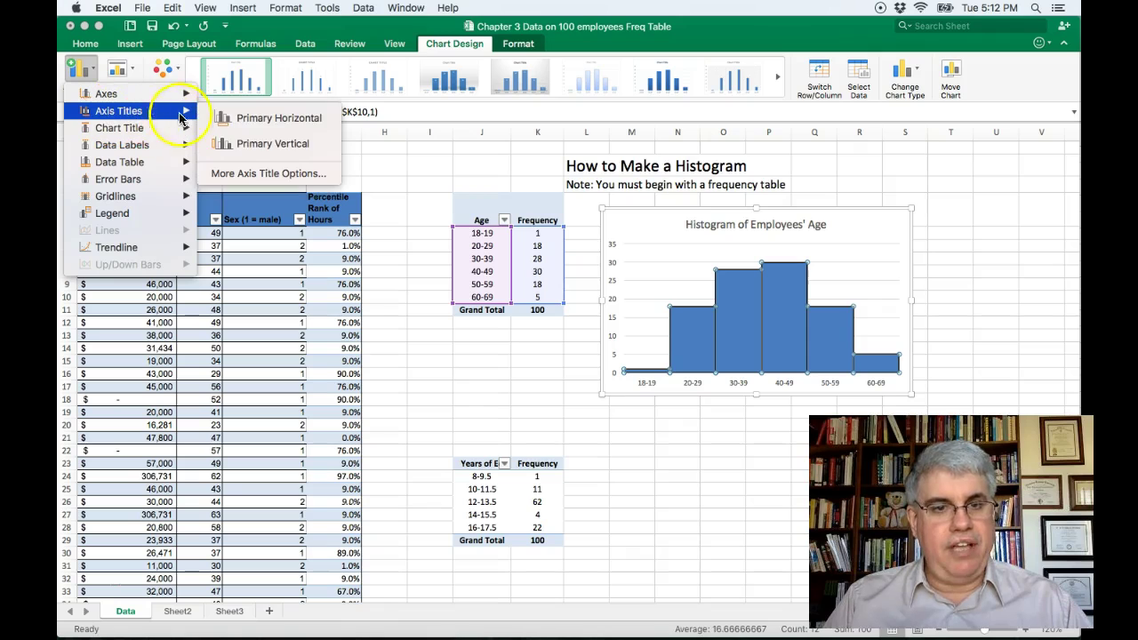
{"action": "left_click", "coordinate": [230, 117]}
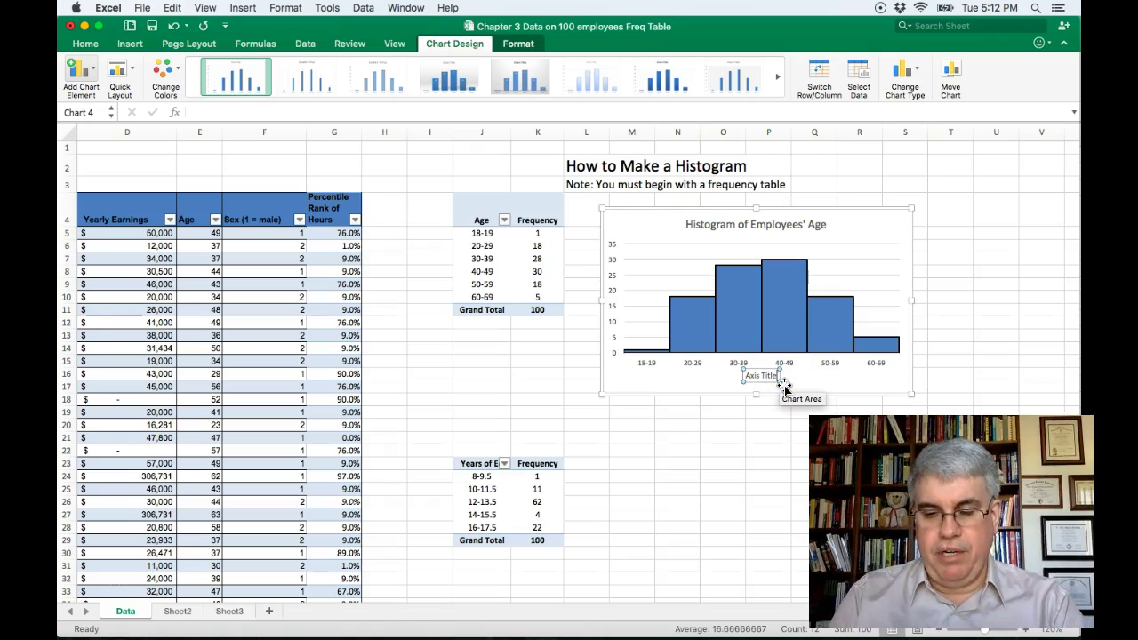
{"action": "key", "text": "BackSpace"}
{"action": "key", "text": "BackSpace"}
{"action": "key", "text": "BackSpace"}
{"action": "key", "text": "BackSpace"}
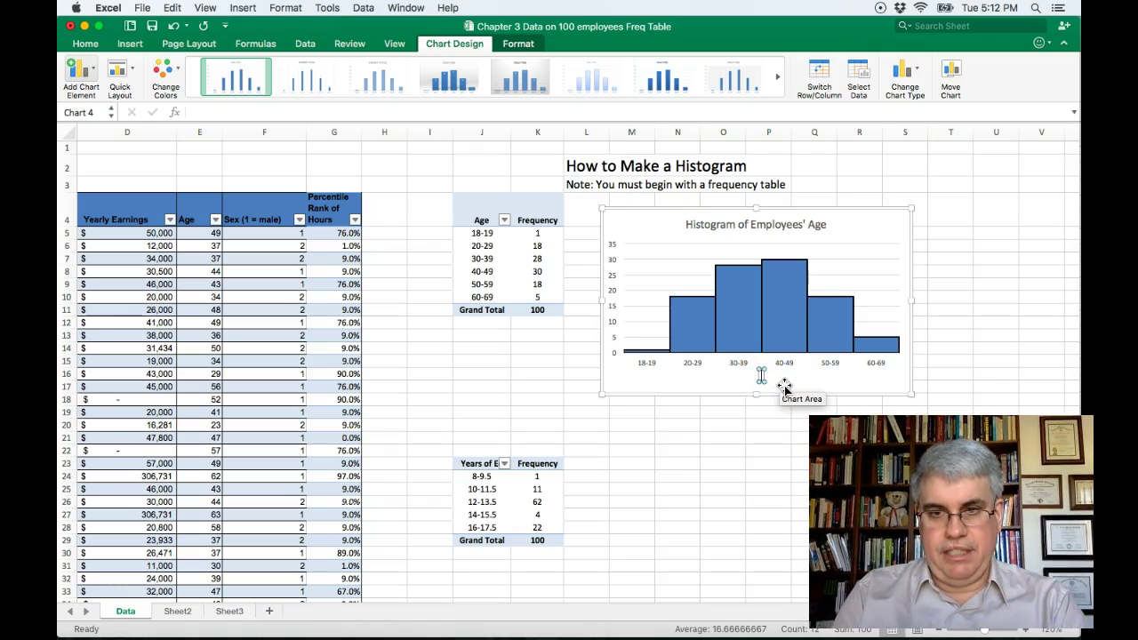
{"action": "type", "text": "Ag"}
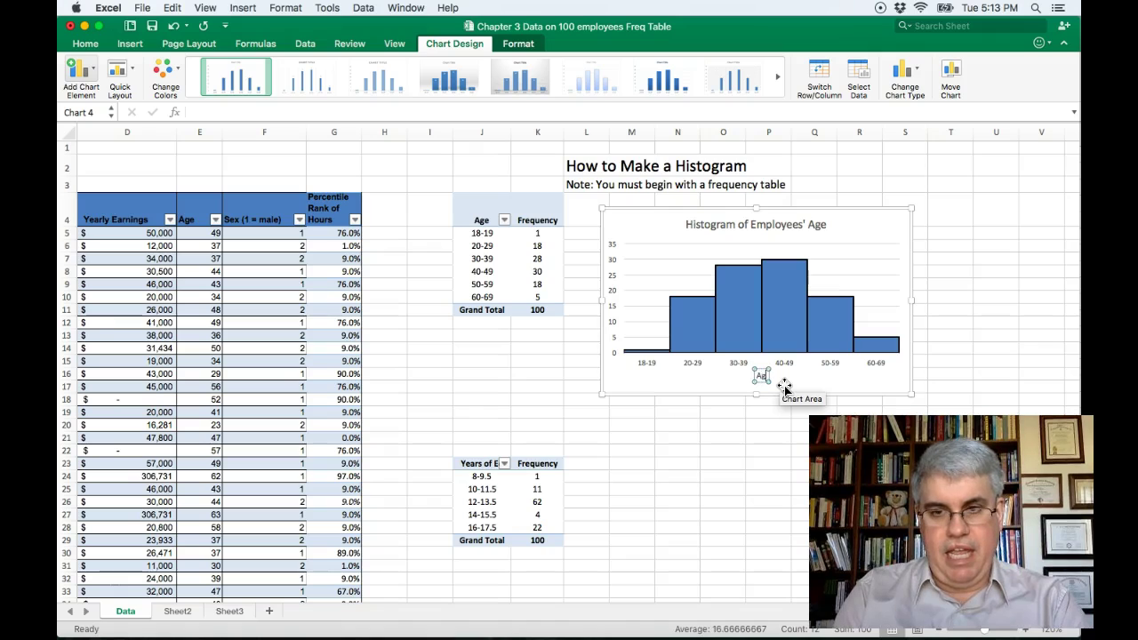
{"action": "type", "text": "e of Emp"}
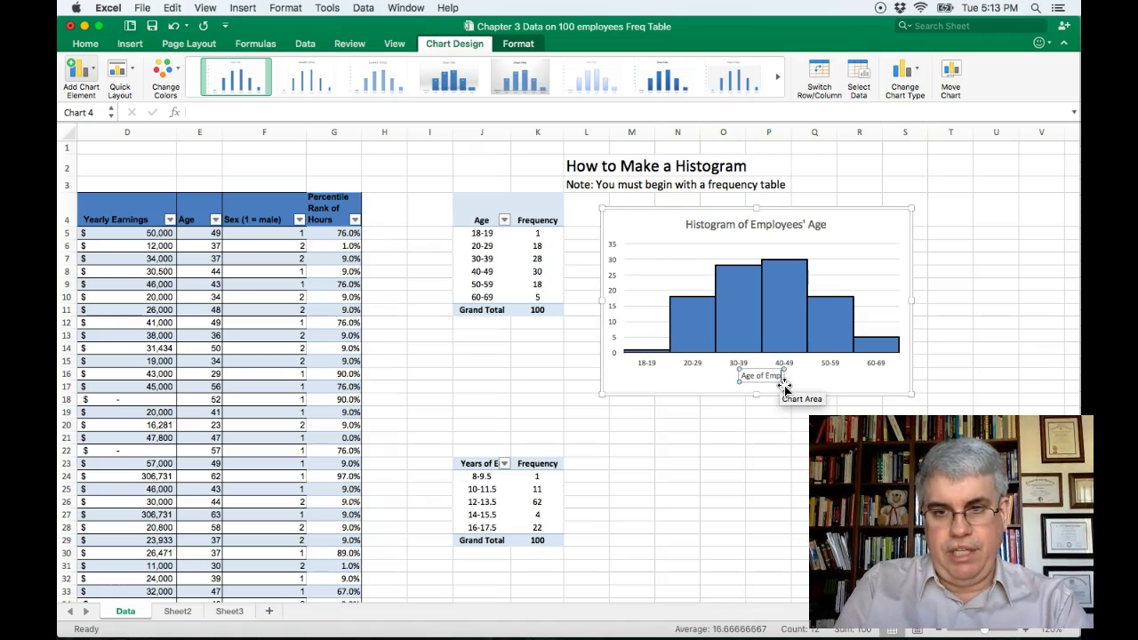
{"action": "type", "text": "loyees"}
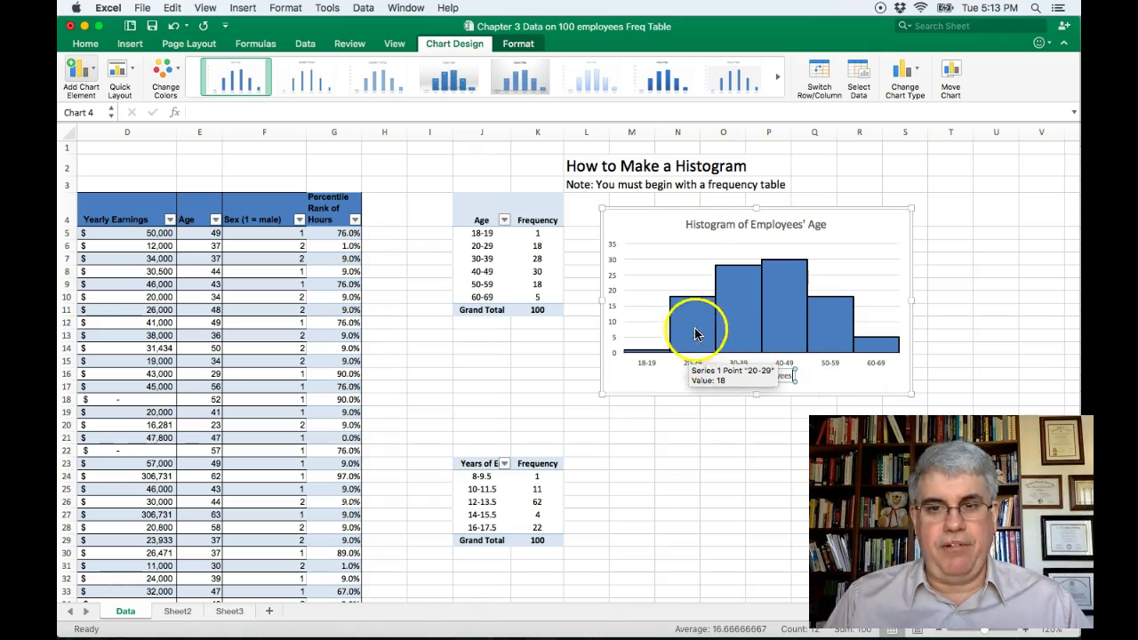
{"action": "mouse_move", "coordinate": [733, 358]}
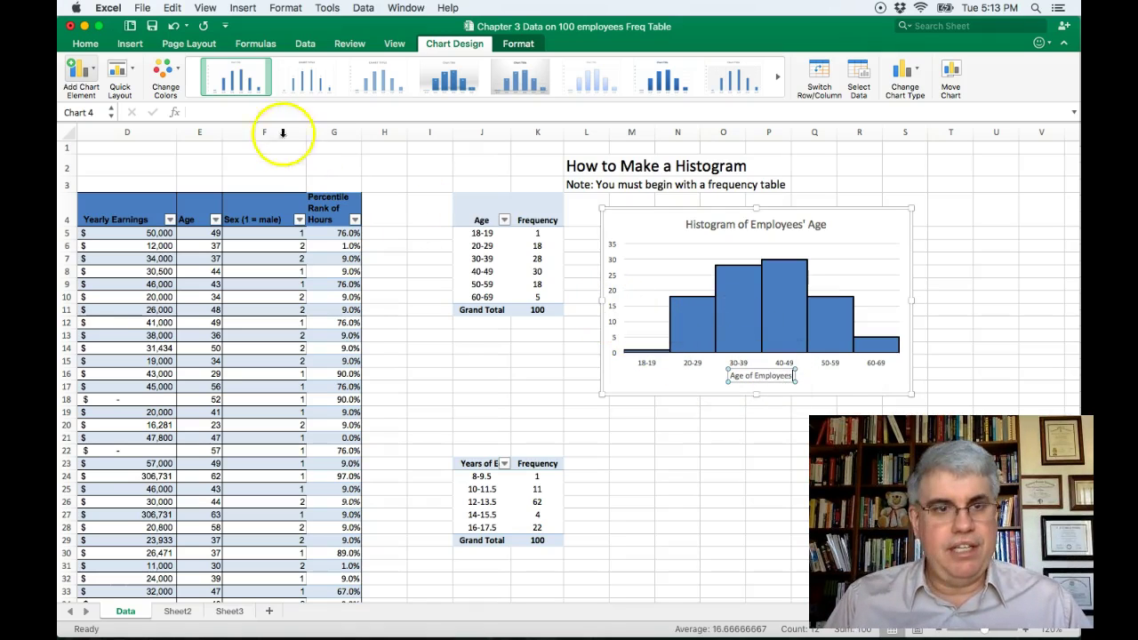
Add a primary vertical axis title reading 'Count' next to the frequency scale.
{"action": "left_click", "coordinate": [650, 378]}
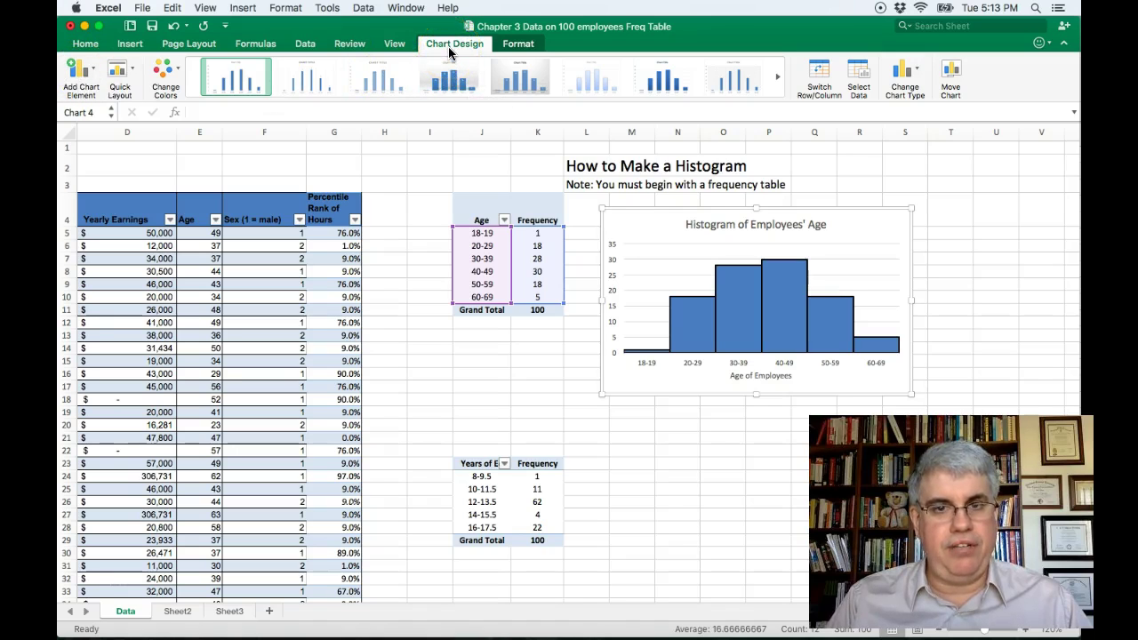
{"action": "left_click", "coordinate": [86, 83]}
{"action": "mouse_move", "coordinate": [169, 116]}
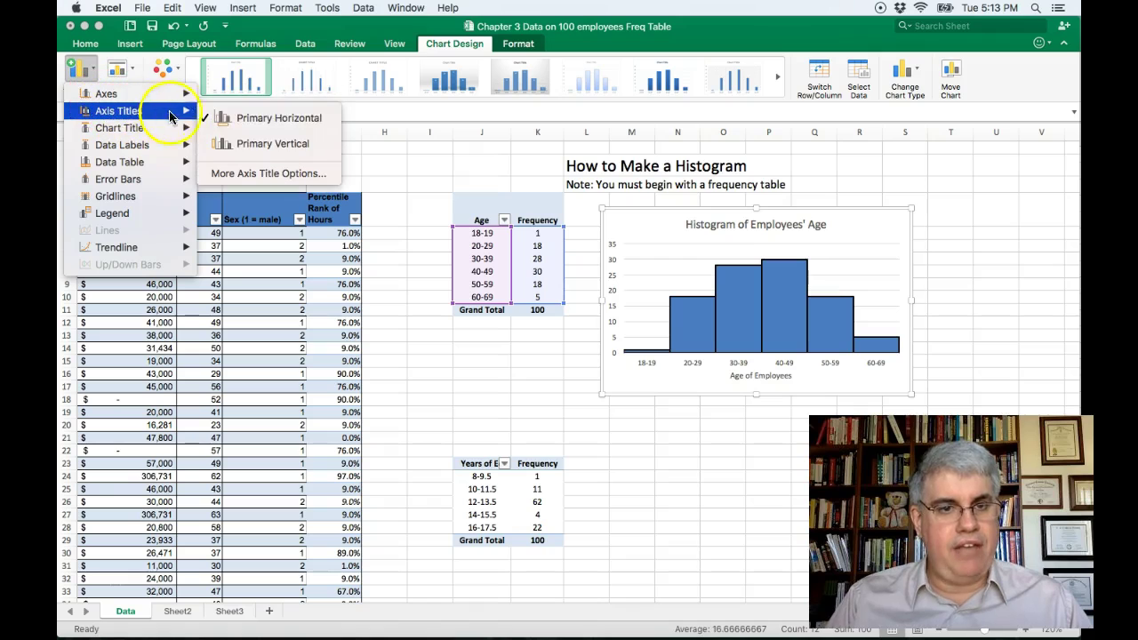
{"action": "left_click", "coordinate": [227, 145]}
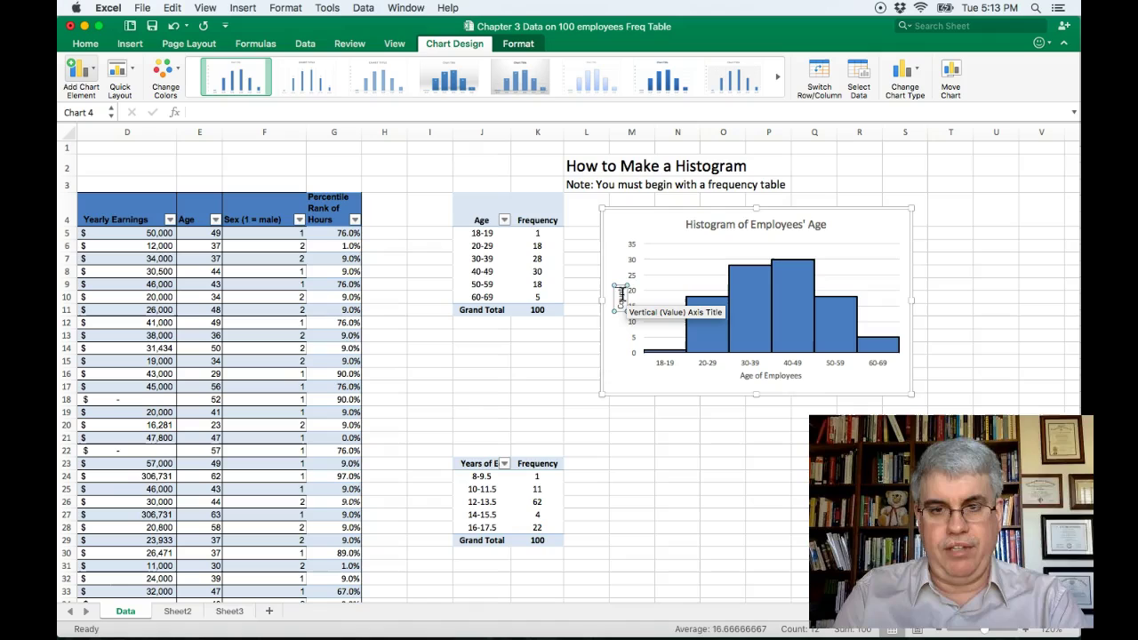
{"action": "left_click", "coordinate": [614, 352]}
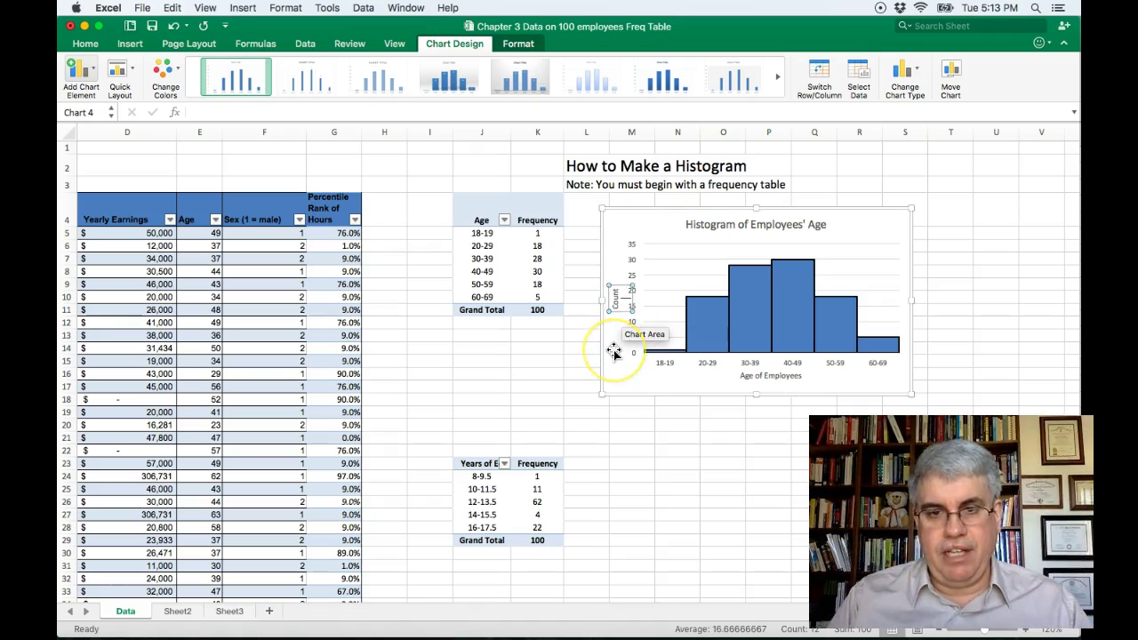
{"action": "left_click", "coordinate": [661, 383]}
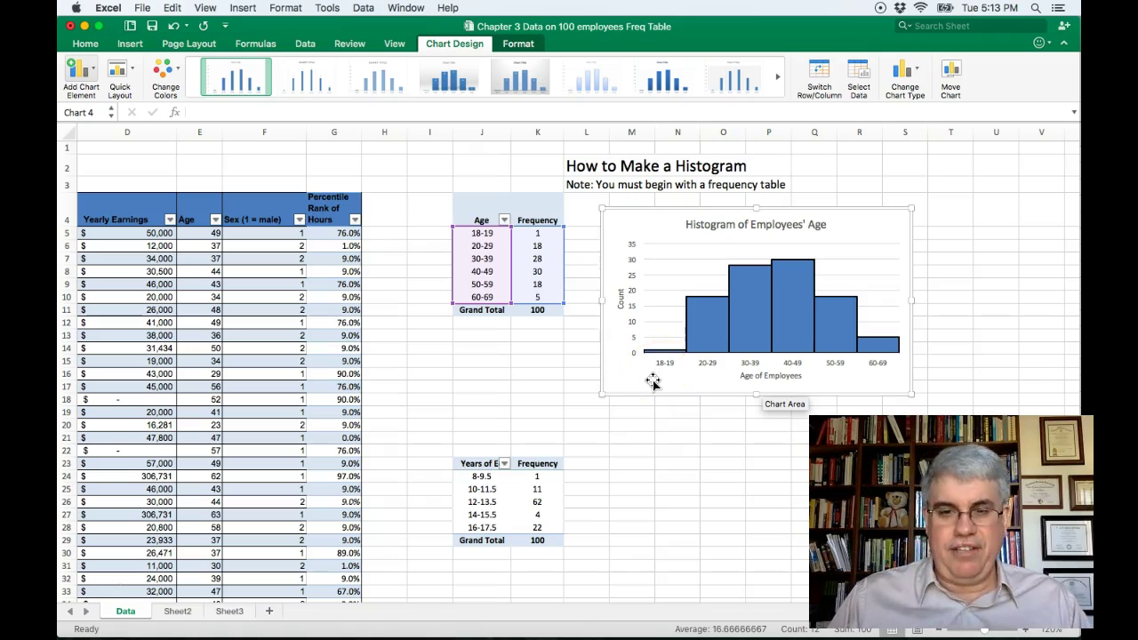
Open the Format Axis options for the horizontal age axis.
{"action": "left_click", "coordinate": [656, 370]}
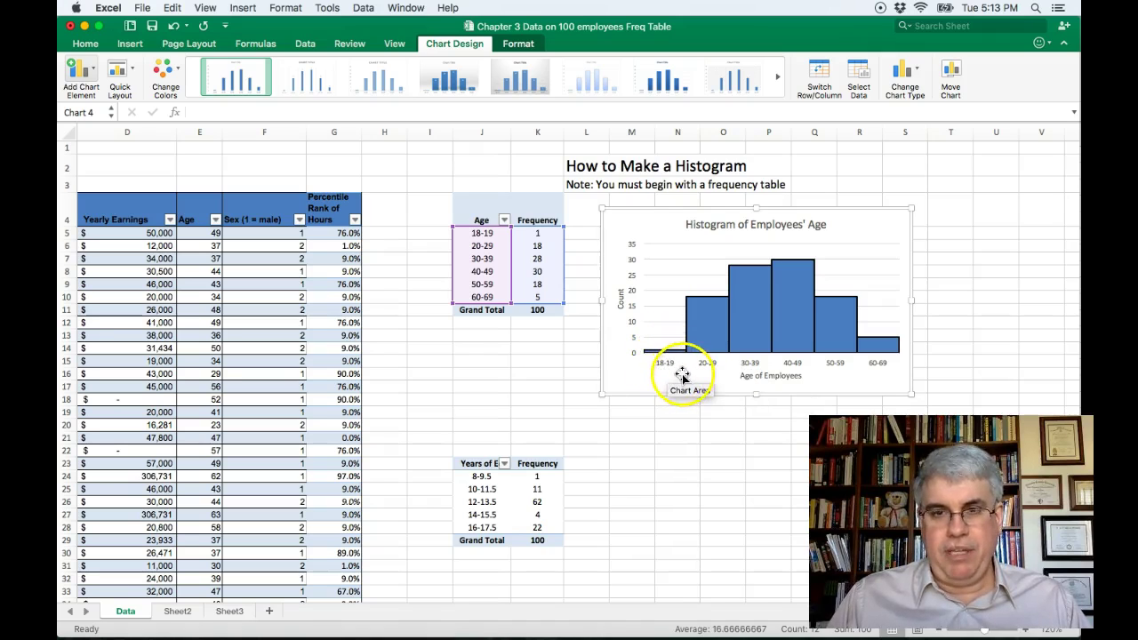
{"action": "left_click", "coordinate": [663, 366]}
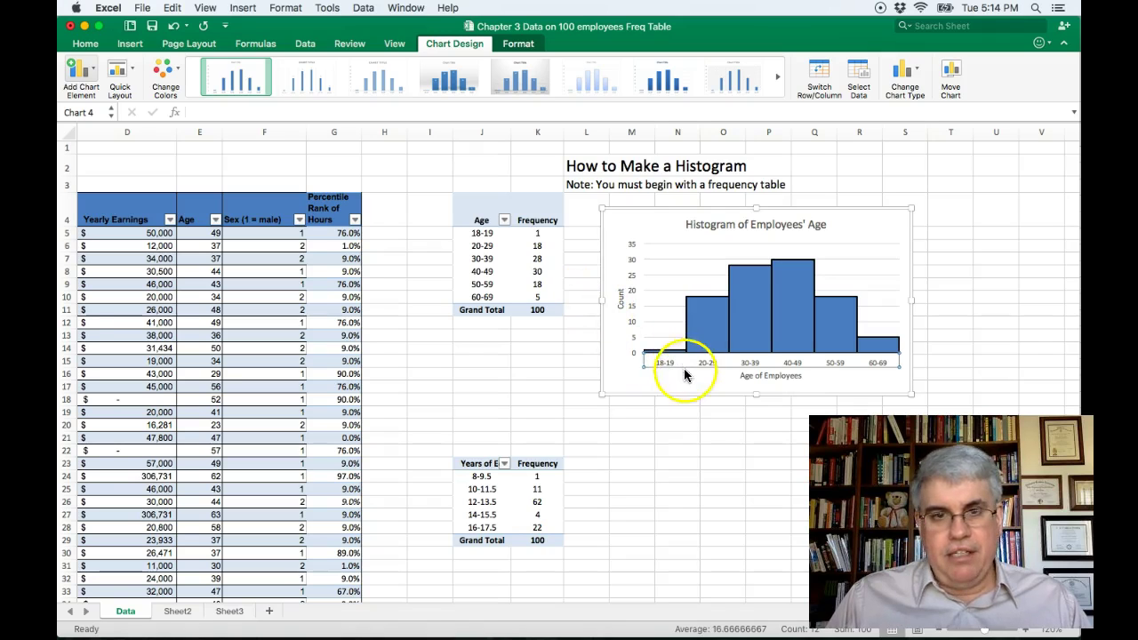
{"action": "double_click", "coordinate": [658, 368]}
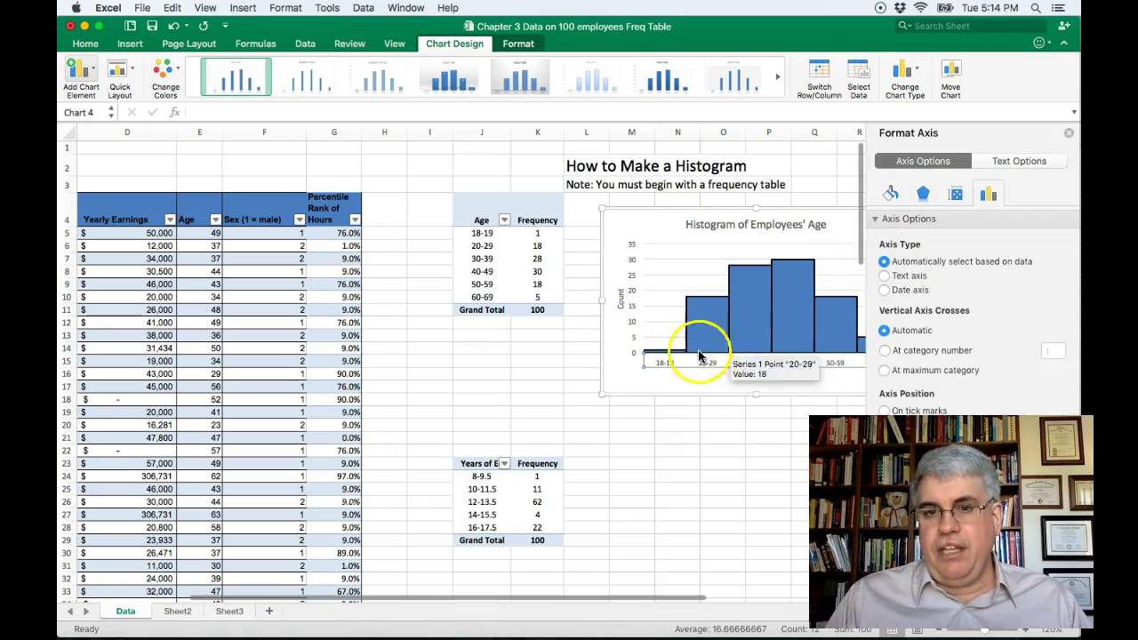
Close the Format Axis pane and change cell J5's bin label from 18-19 to 10-19.
{"action": "left_click", "coordinate": [1068, 132]}
{"action": "left_click", "coordinate": [486, 234]}
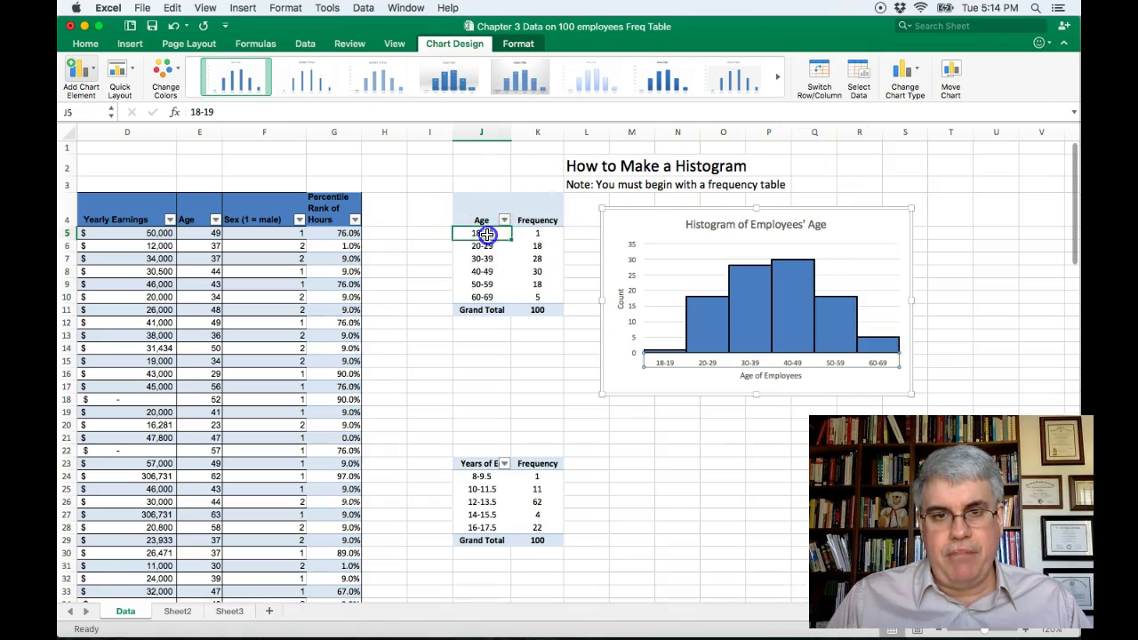
{"action": "left_click", "coordinate": [201, 112]}
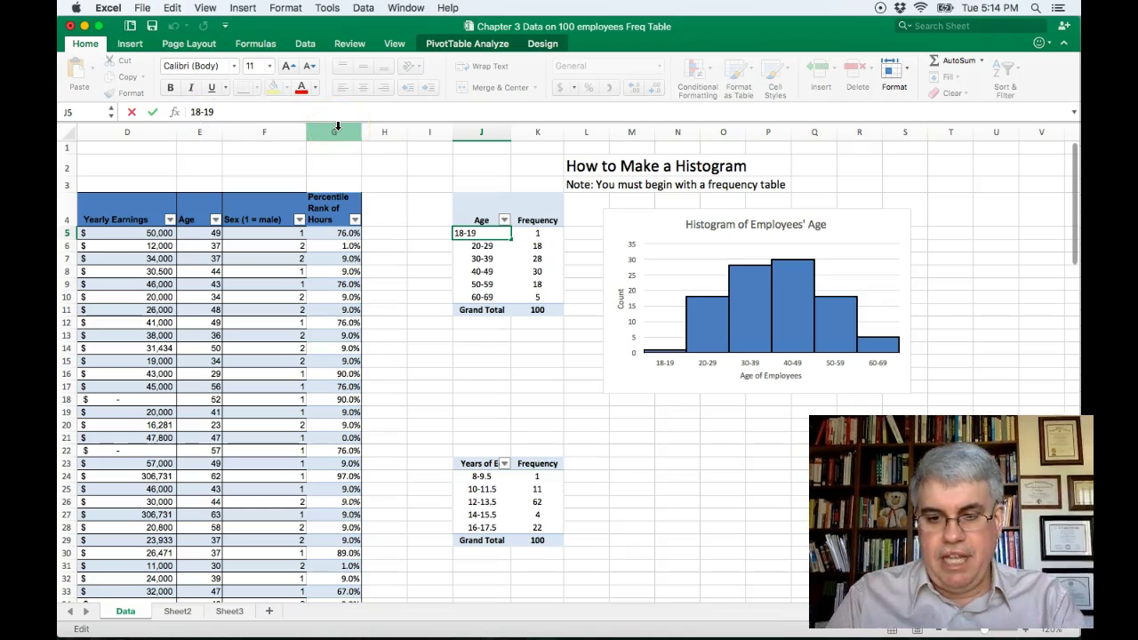
{"action": "type", "text": "0"}
{"action": "key", "text": "Return"}
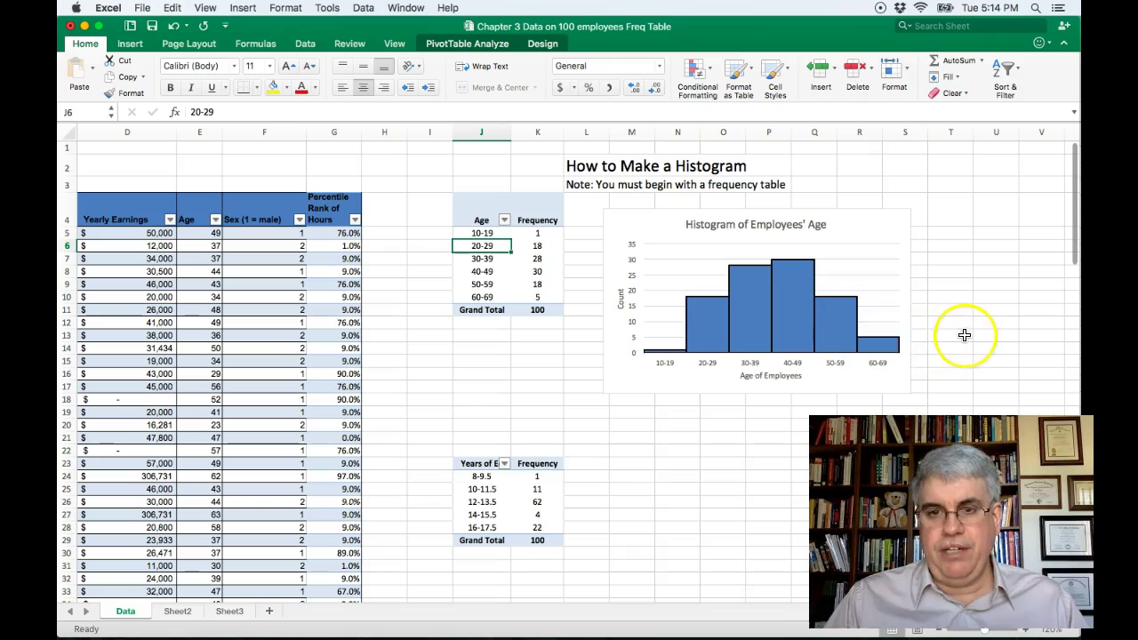
{"action": "mouse_move", "coordinate": [752, 345]}
{"action": "mouse_move", "coordinate": [788, 328]}
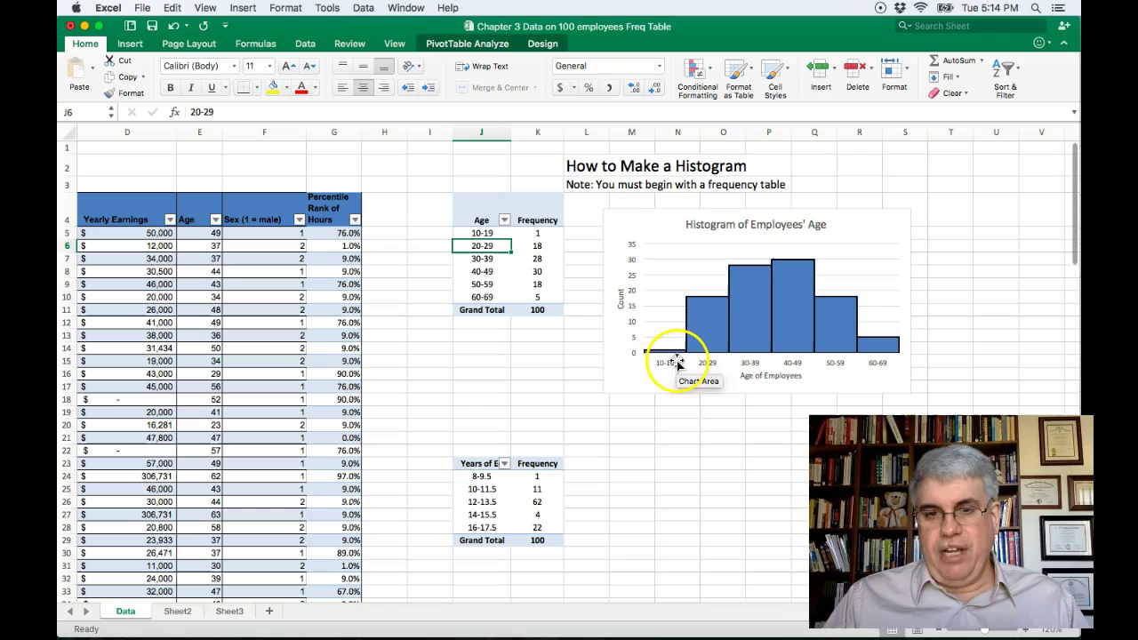
{"action": "mouse_move", "coordinate": [702, 333]}
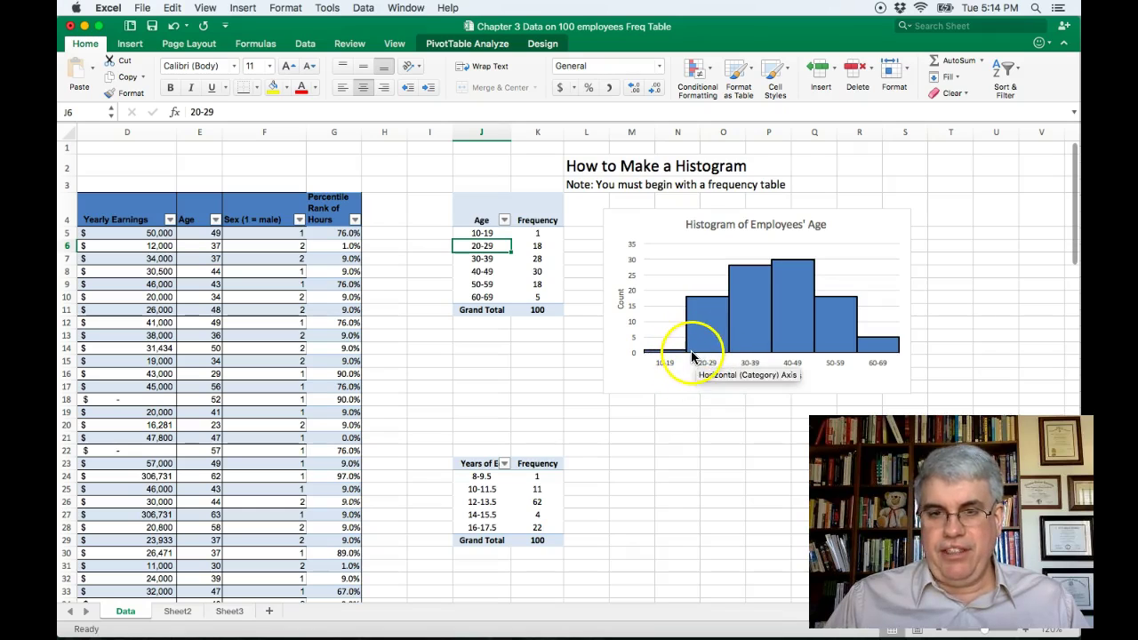